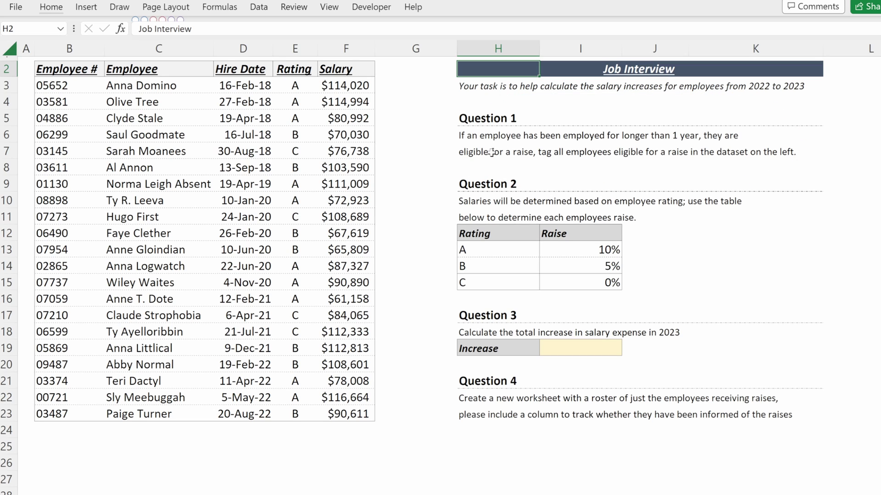
# Step: Insert a blank column after Salary and give it the header 'Eligible'
pyautogui.click(396, 102)
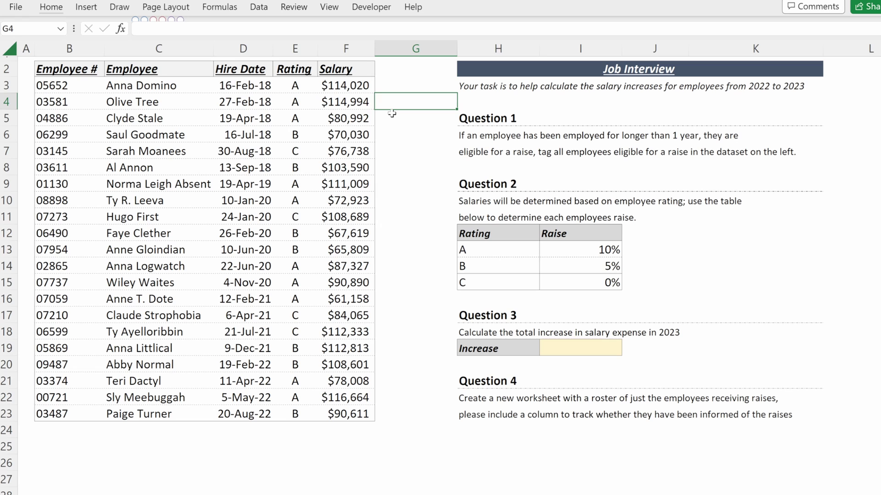
pyautogui.hotkey('ctrl', 'space')
pyautogui.hotkey('ctrl', 'shift', '+')
pyautogui.press('Up')
pyautogui.press('Up')
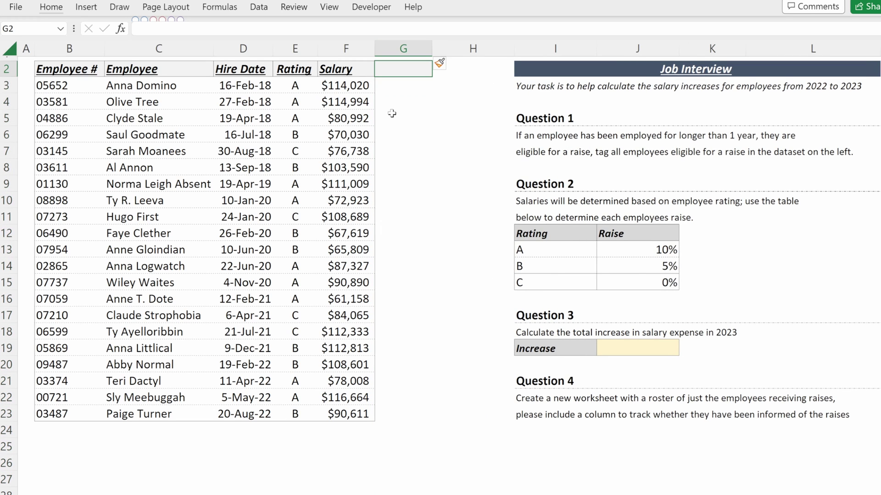
pyautogui.write('Elib')
pyautogui.press('BackSpace')
pyautogui.write('gible')
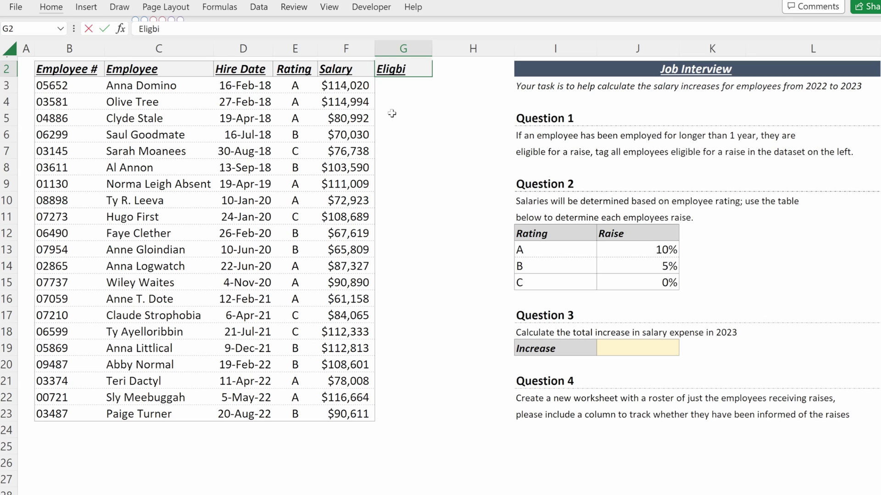
pyautogui.press('Return')
# Step: Enter =IF(TODAY()-D3>365,"Yes","No") in G3 and fill it down to row 23
pyautogui.write('=')
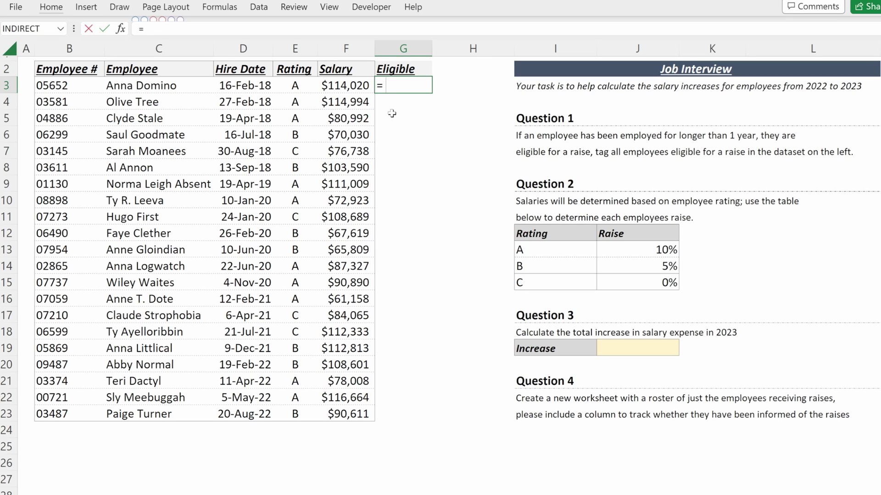
pyautogui.write('if')
pyautogui.press('Tab')
pyautogui.write('toda')
pyautogui.press('Tab')
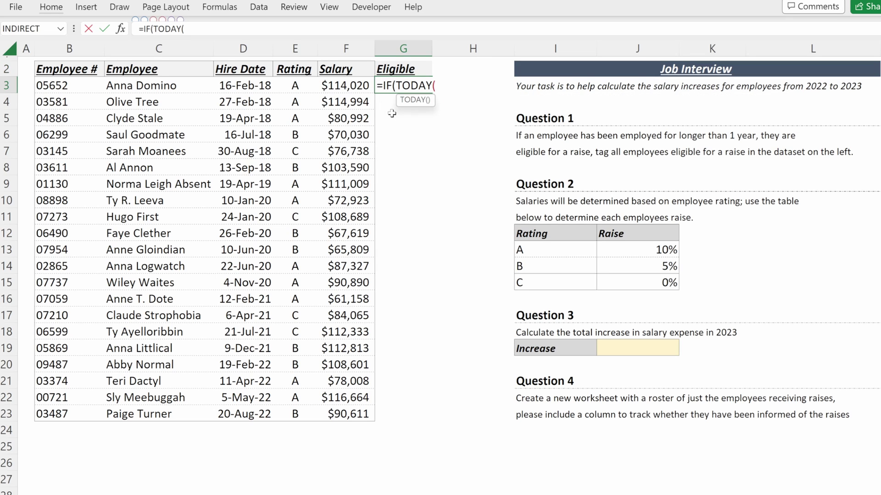
pyautogui.write(')-')
pyautogui.press('Left')
pyautogui.press('Left')
pyautogui.press('Left')
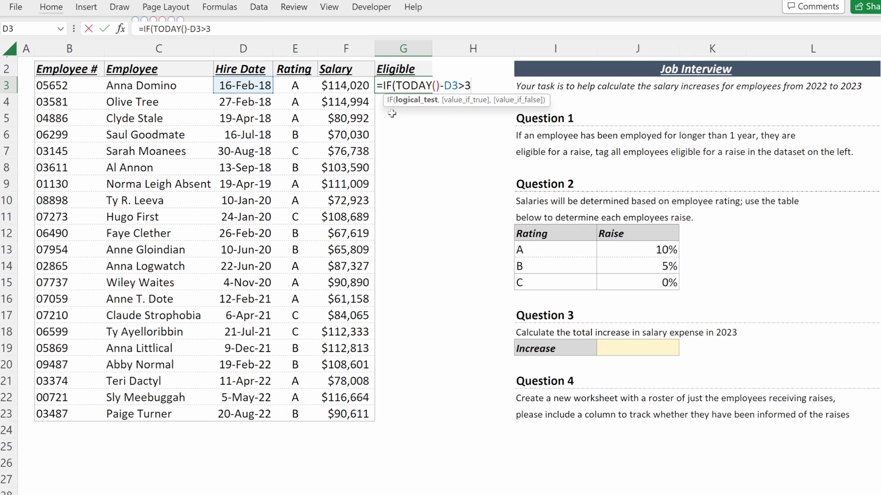
pyautogui.write('>365,')
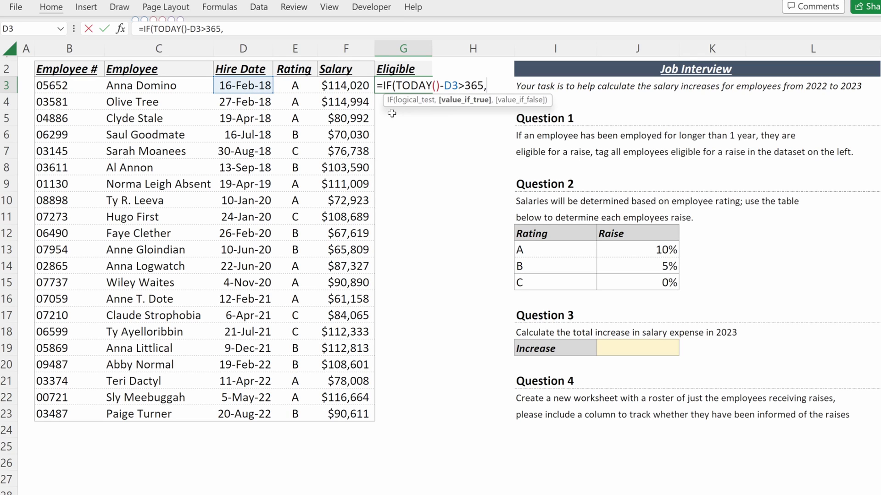
pyautogui.write('"Yes",')
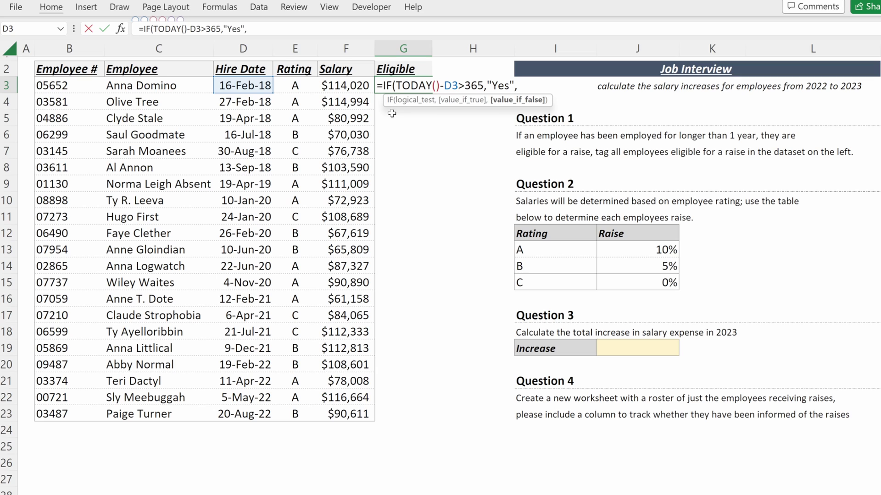
pyautogui.write('"No"')
pyautogui.hotkey('ctrl', 'Return')
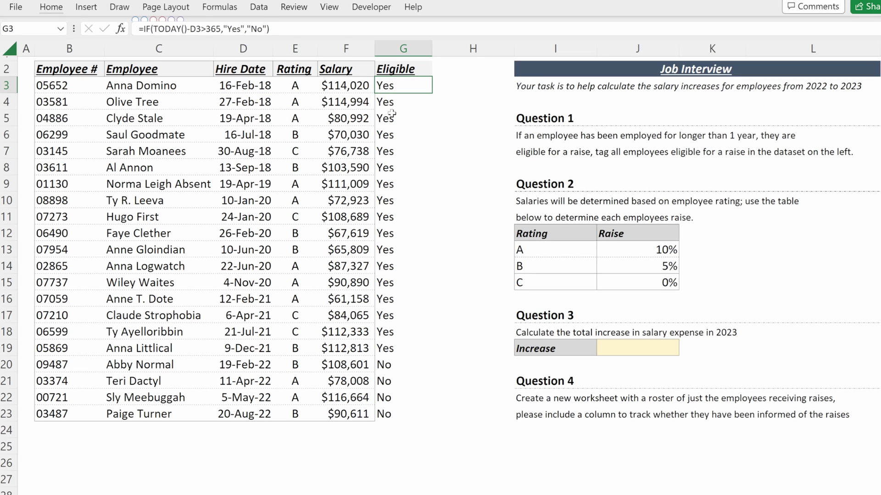
pyautogui.hotkey('ctrl', 'Down')
# Step: Review the recent and early hires' rows to verify their Yes/No eligibility
pyautogui.press('Up')
pyautogui.press('Up')
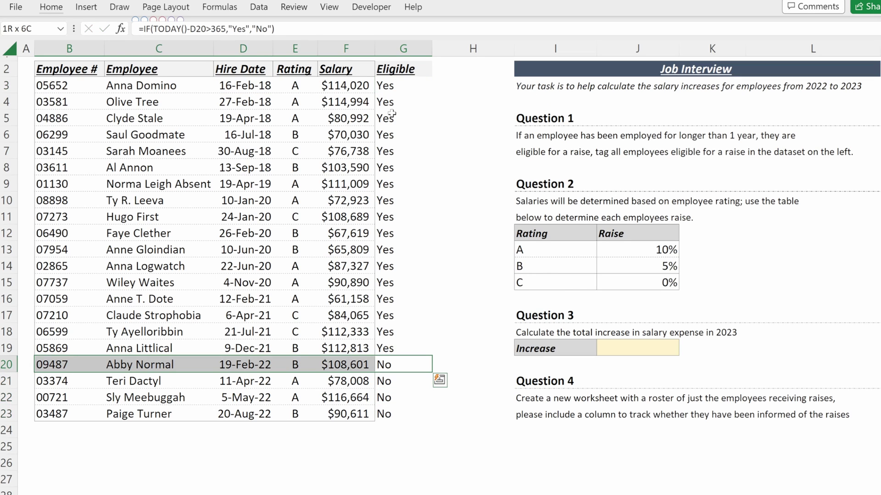
pyautogui.hotkey('ctrl', 'shift', 'Left')
pyautogui.press('Down')
pyautogui.hotkey('ctrl', 'shift', 'Left')
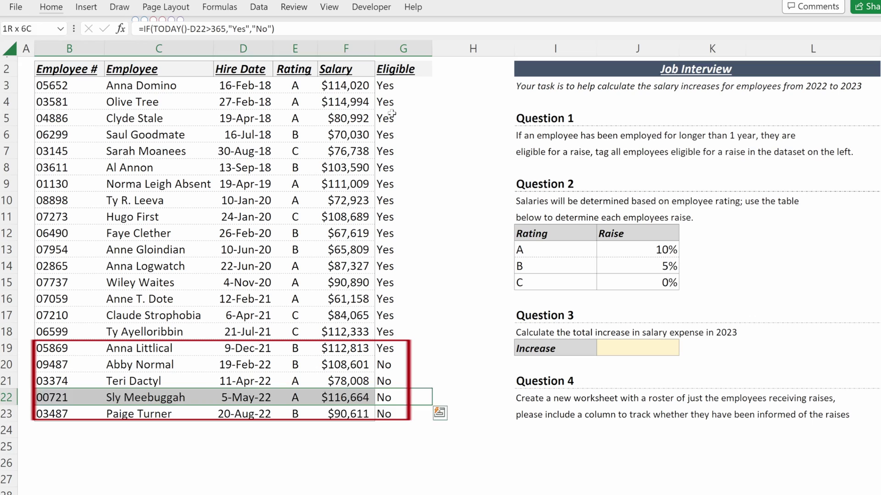
pyautogui.press('Down')
pyautogui.hotkey('ctrl', 'shift', 'Left')
pyautogui.press('Right')
pyautogui.press('Left')
pyautogui.hotkey('ctrl', 'Up')
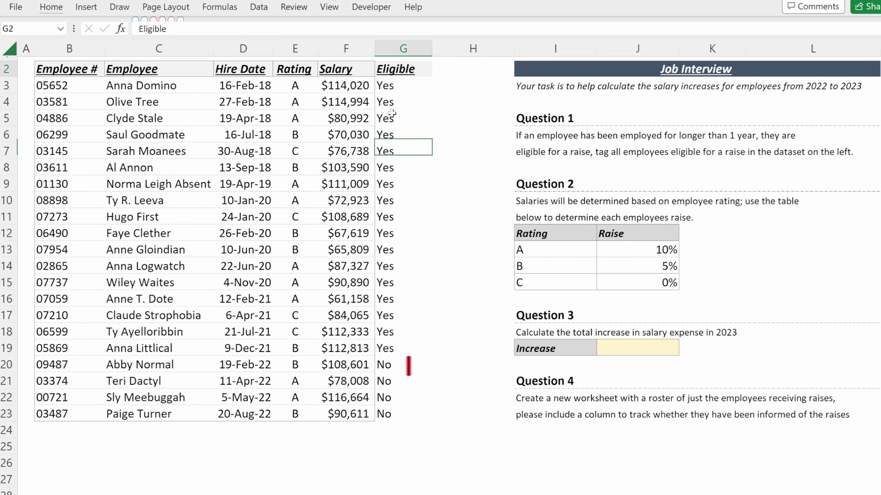
pyautogui.press('Down')
pyautogui.press('Down')
pyautogui.hotkey('ctrl', 'shift', 'Left')
pyautogui.press('Down')
pyautogui.hotkey('ctrl', 'shift', 'Left')
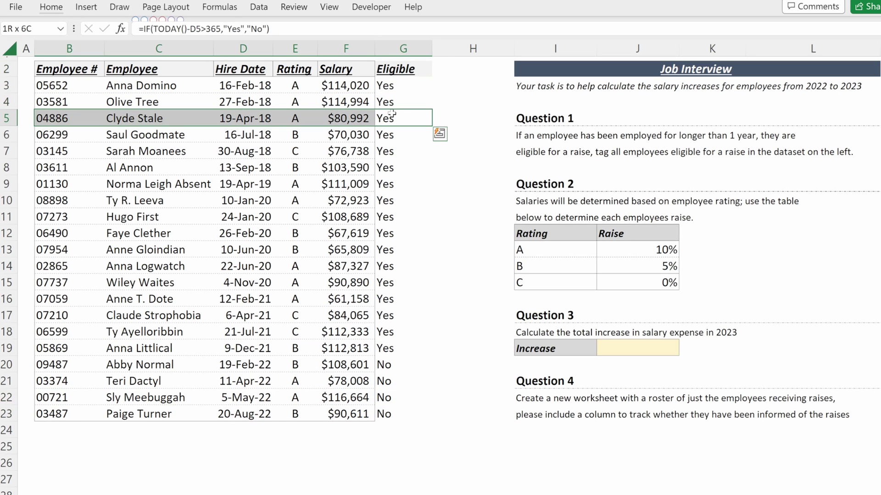
# Step: Review the Question 2 rating table's raise percentages for ratings A, B and C
pyautogui.click(534, 203)
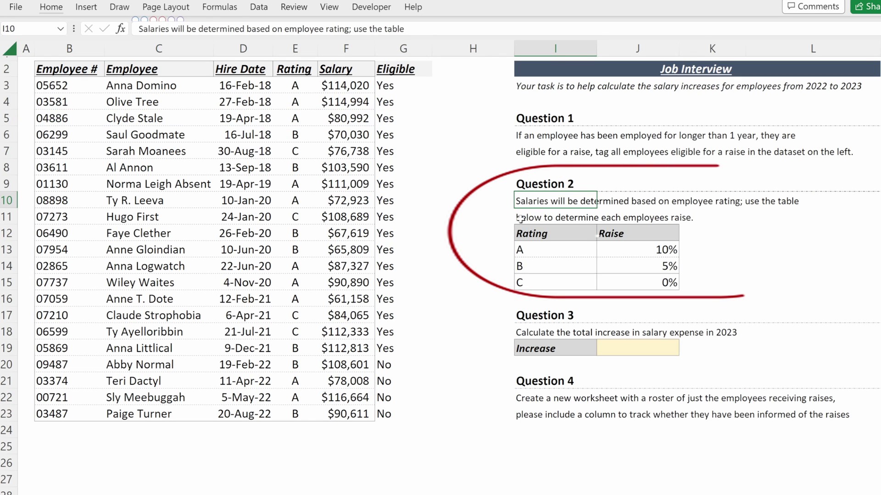
pyautogui.click(550, 251)
pyautogui.hotkey('shift', 'Right')
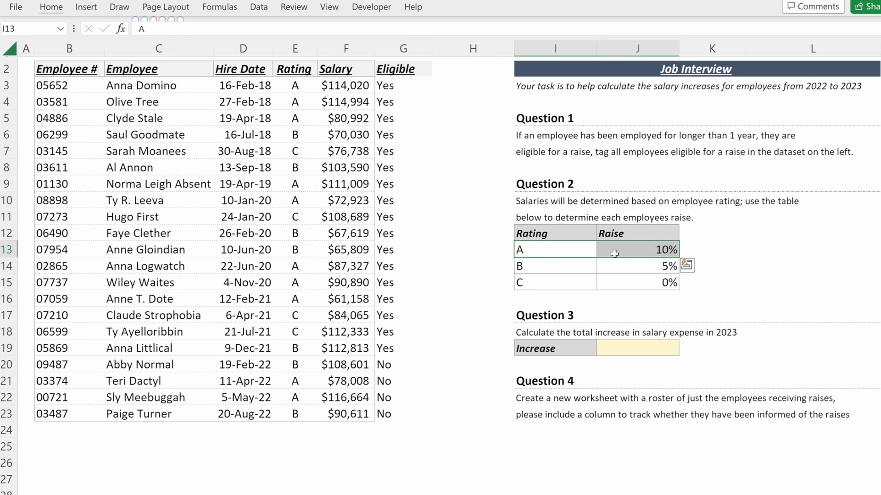
pyautogui.press('Down')
pyautogui.hotkey('shift', 'Right')
pyautogui.press('Down')
pyautogui.hotkey('shift', 'Right')
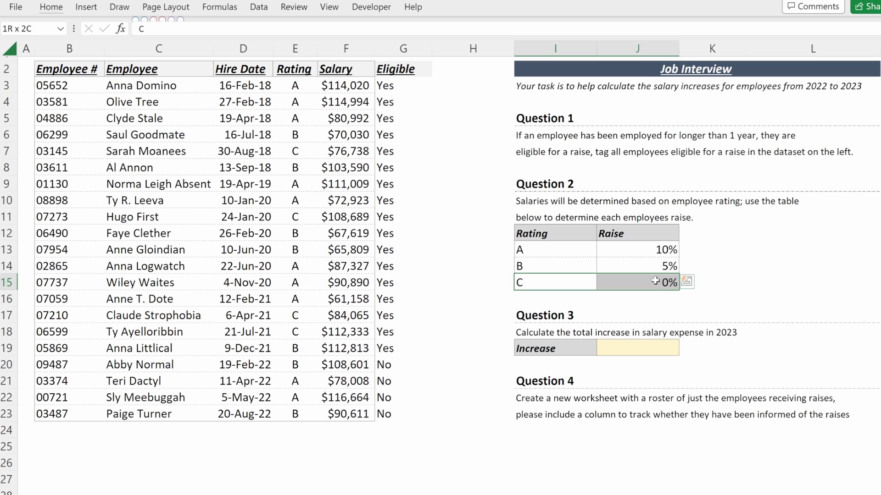
# Step: Insert a blank column after Eligible headed 'Raise Bucket'
pyautogui.click(447, 97)
pyautogui.hotkey('ctrl', 'space')
pyautogui.hotkey('ctrl', 'shift', '+')
pyautogui.press('Left')
pyautogui.press('Up')
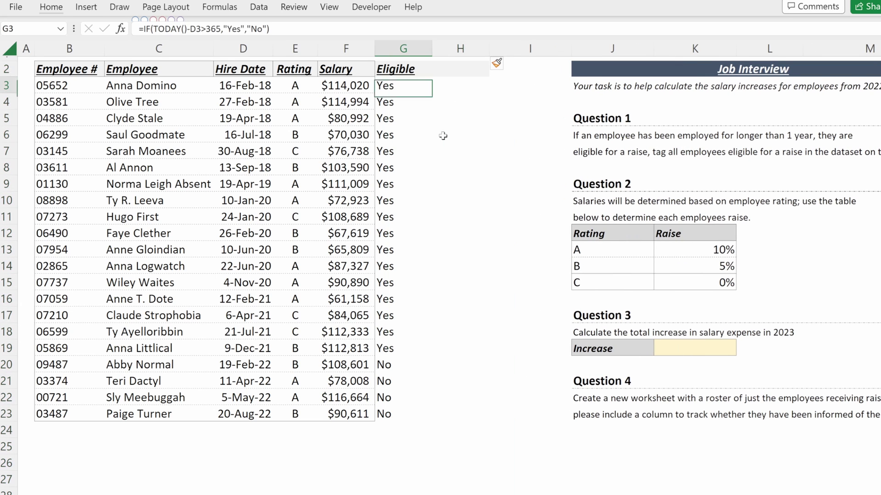
pyautogui.press('Up')
pyautogui.press('Right')
pyautogui.write('Raise Bucket')
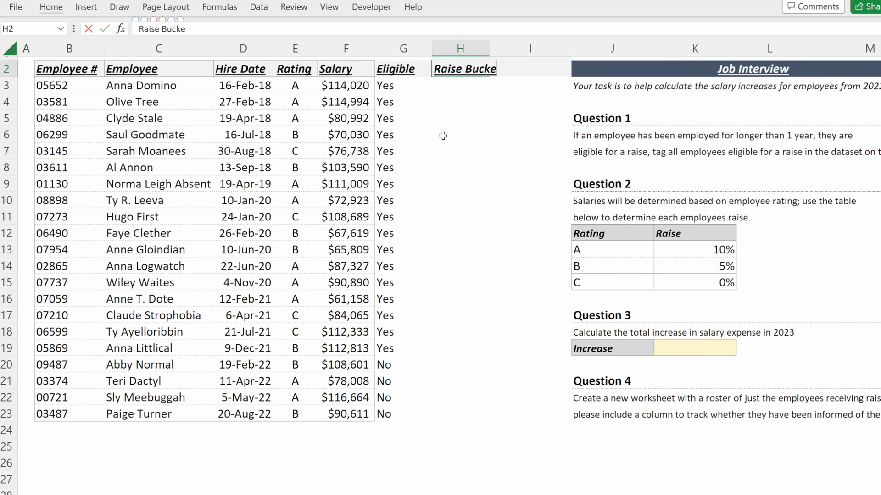
pyautogui.press('Return')
# Step: Enter =VLOOKUP(E3,$J$13:$K$15,2,FALSE) in H3 with the rating table locked absolute
pyautogui.write('=vlo')
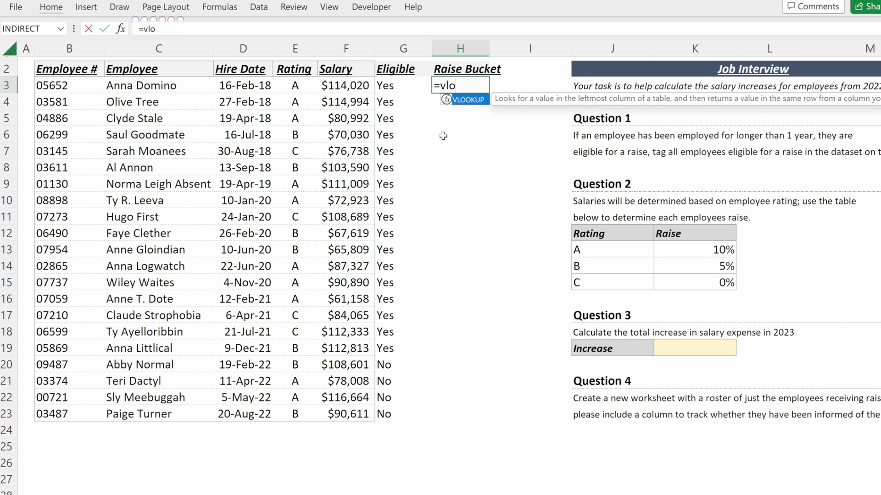
pyautogui.press('Tab')
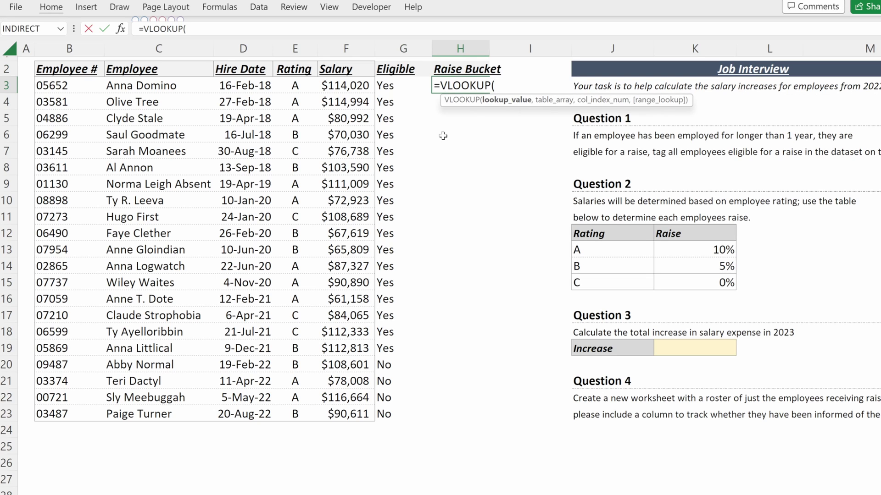
pyautogui.press('Left')
pyautogui.press('Left')
pyautogui.press('Left')
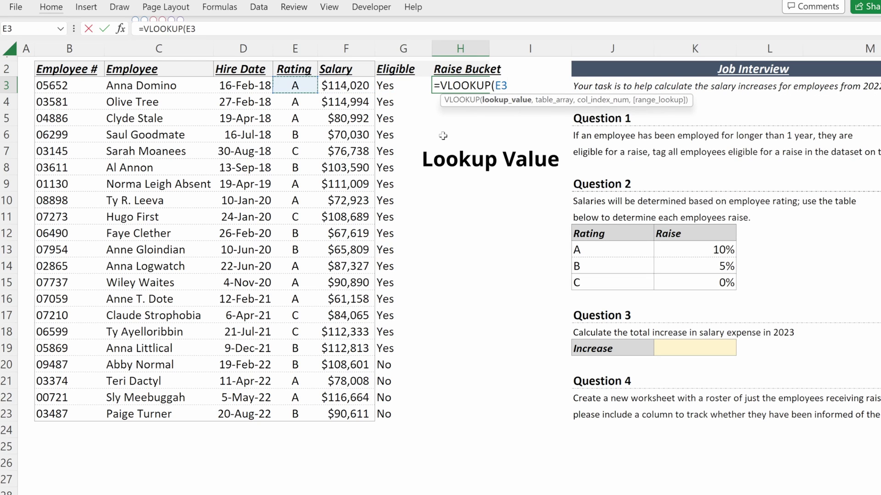
pyautogui.write(',')
pyautogui.press('Right')
pyautogui.press('Right')
pyautogui.press('Down')
pyautogui.press('Down')
pyautogui.press('Down')
pyautogui.press('Down')
pyautogui.press('Down')
pyautogui.press('Down')
pyautogui.press('Down')
pyautogui.press('Down')
pyautogui.press('Down')
pyautogui.press('Down')
pyautogui.press('Down')
pyautogui.press('Down')
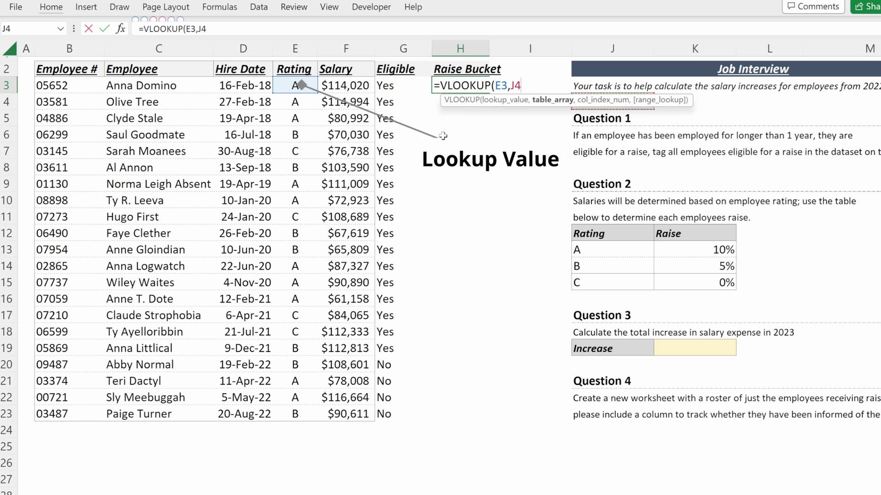
pyautogui.hotkey('shift', 'Up')
pyautogui.hotkey('shift', 'Up')
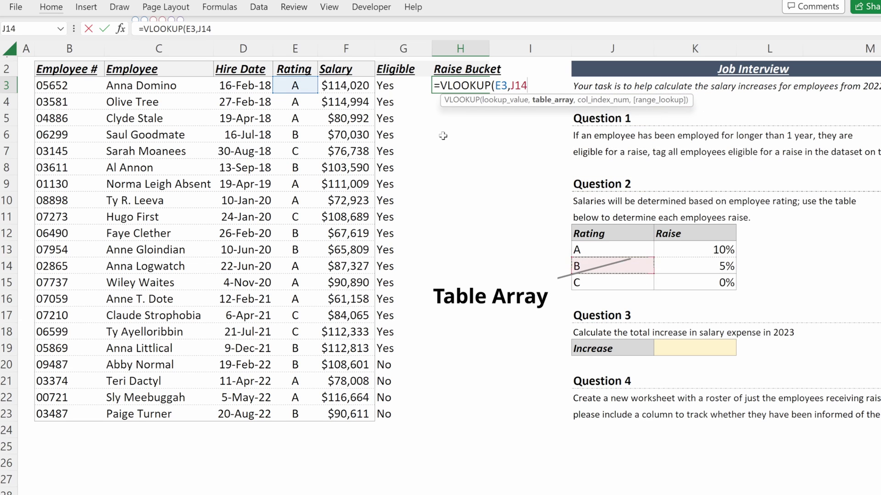
pyautogui.hotkey('shift', 'Right')
pyautogui.press('F4')
pyautogui.write(',')
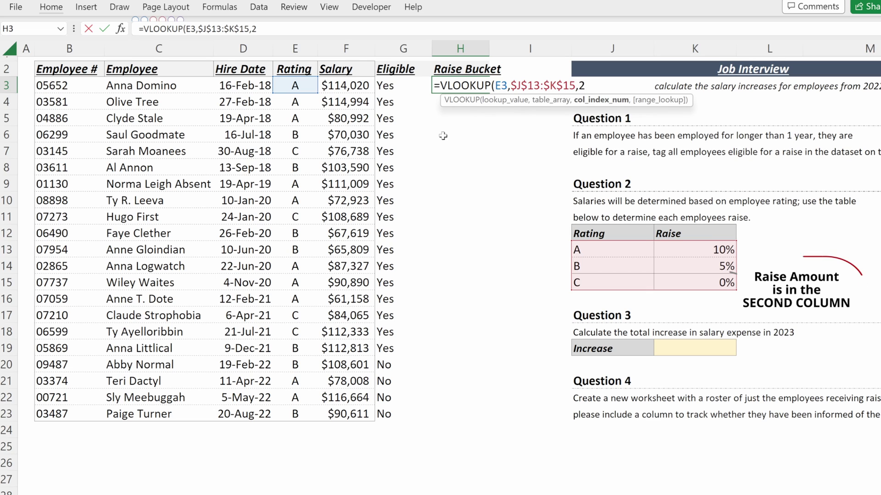
pyautogui.write('2,fal')
pyautogui.press('Down')
pyautogui.press('Tab')
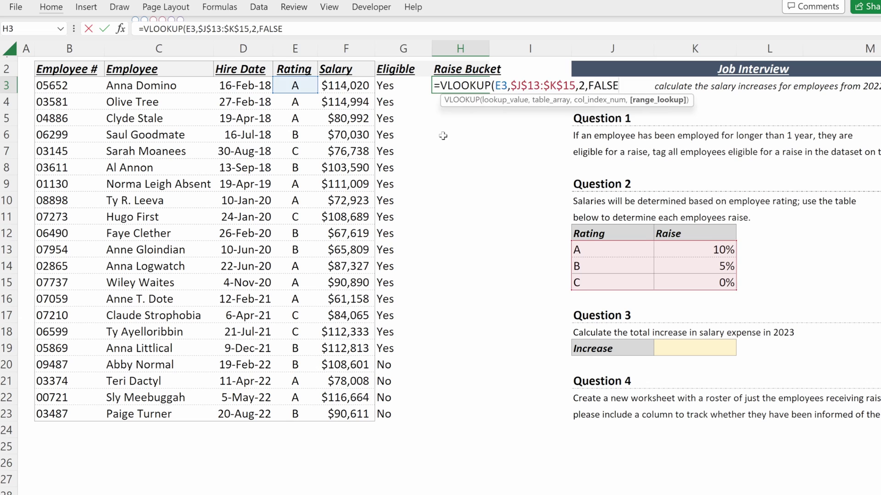
# Step: Fill the raise lookup formula down the column to row 23
pyautogui.press('Return')
pyautogui.press('Up')
pyautogui.hotkey('ctrl', 'shift', '5')
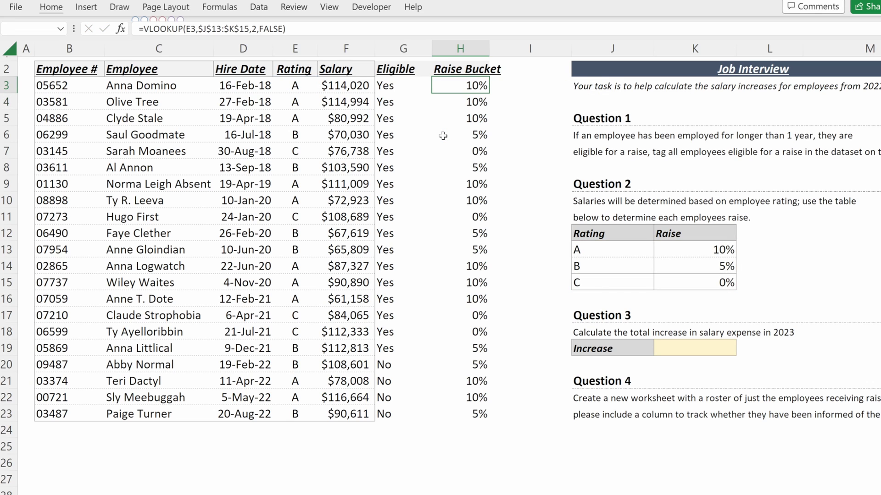
pyautogui.hotkey('ctrl', 'Down')
pyautogui.press('Up')
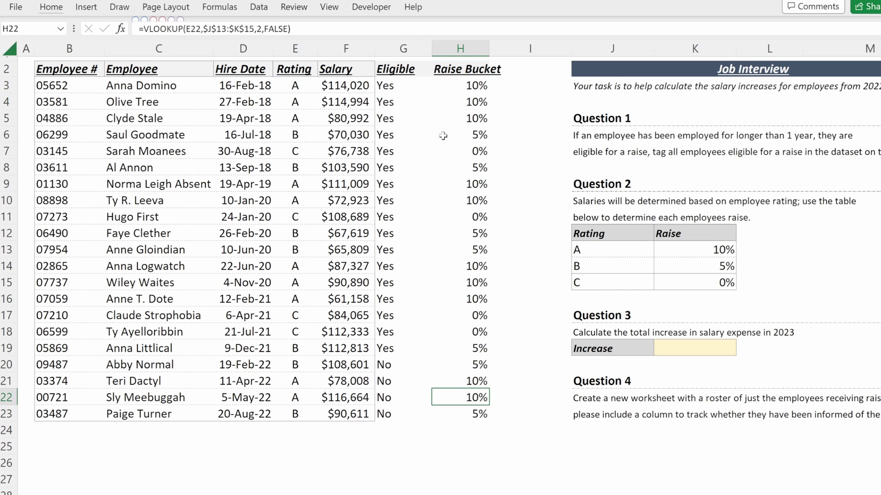
# Step: Check the Raise Bucket results in rows 9 through 12 and row 6
pyautogui.click(458, 191)
pyautogui.hotkey('shift', 'space')
pyautogui.click(449, 201)
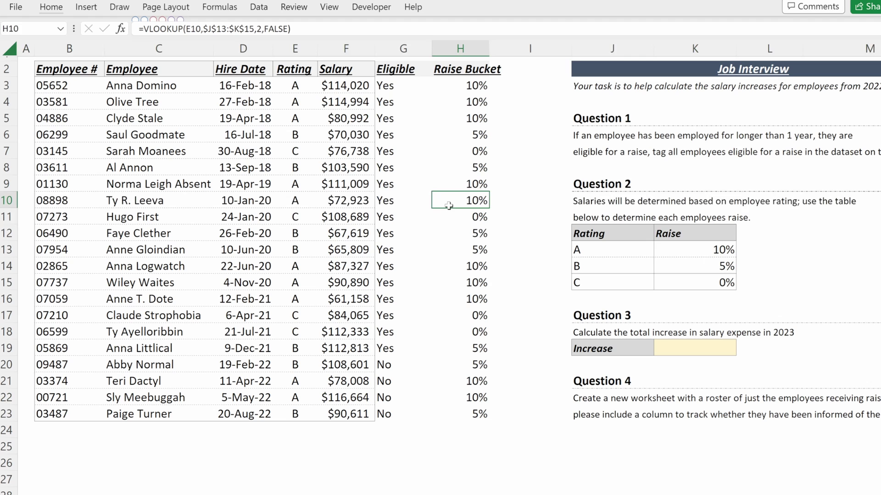
pyautogui.hotkey('shift', 'space')
pyautogui.click(451, 234)
pyautogui.hotkey('shift', 'space')
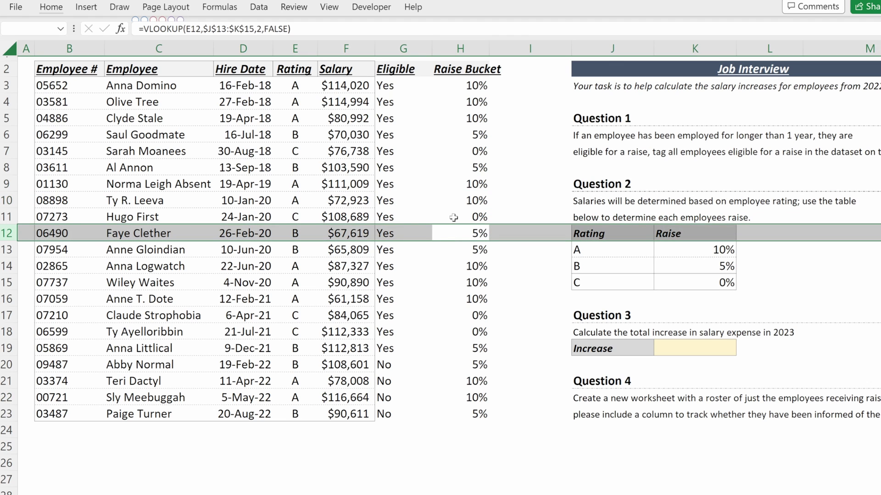
pyautogui.click(453, 218)
pyautogui.hotkey('shift', 'space')
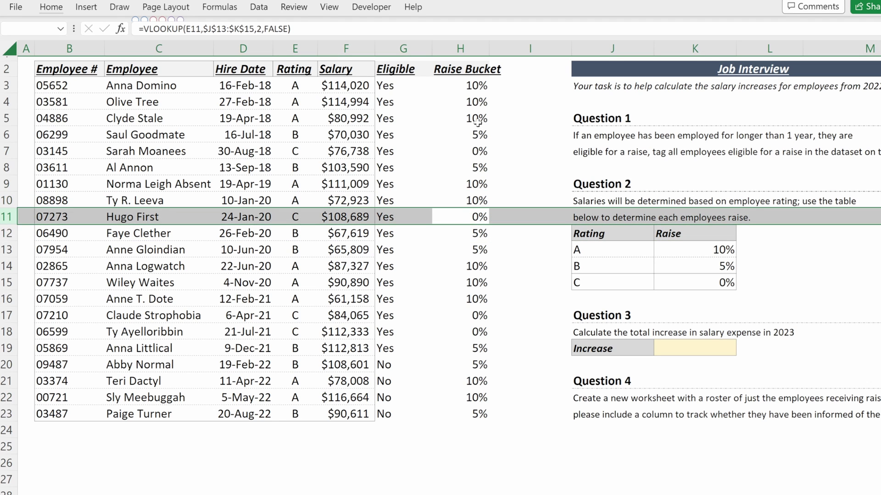
pyautogui.click(475, 134)
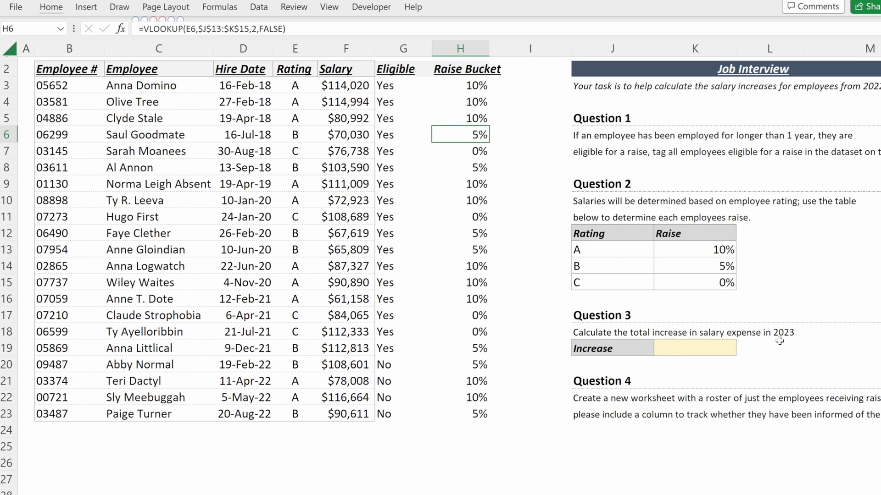
# Step: Reset column I to standard width and enter the header 'Raise Amount' in I2
pyautogui.click(511, 216)
pyautogui.hotkey('ctrl', 'space')
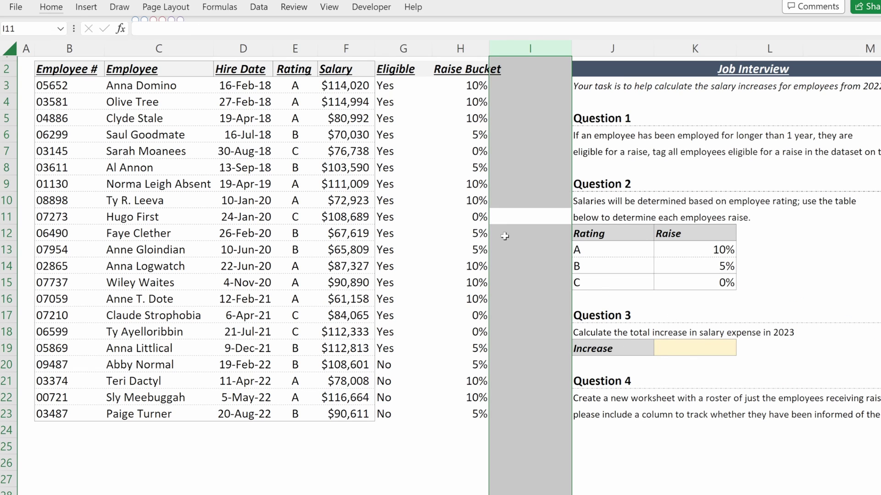
pyautogui.hotkey('alt', 'h')
pyautogui.press('o')
pyautogui.press('i')
pyautogui.hotkey('ctrl', 'Up')
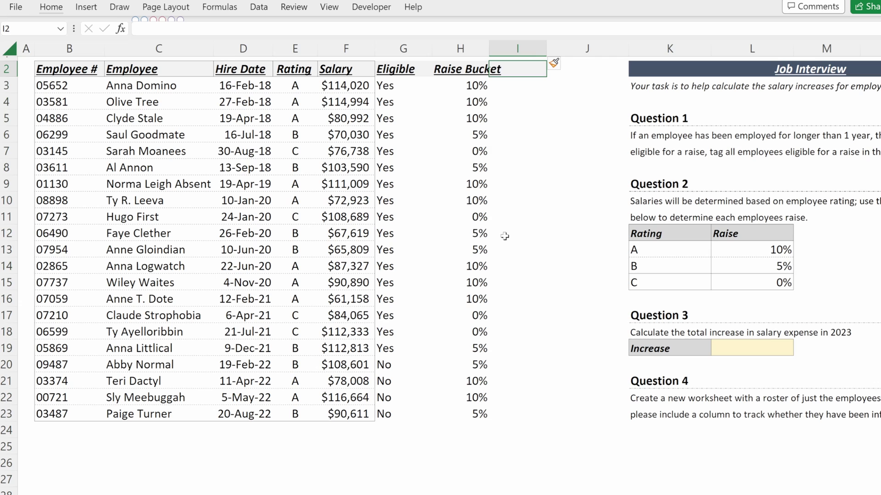
pyautogui.write('Raise Amount')
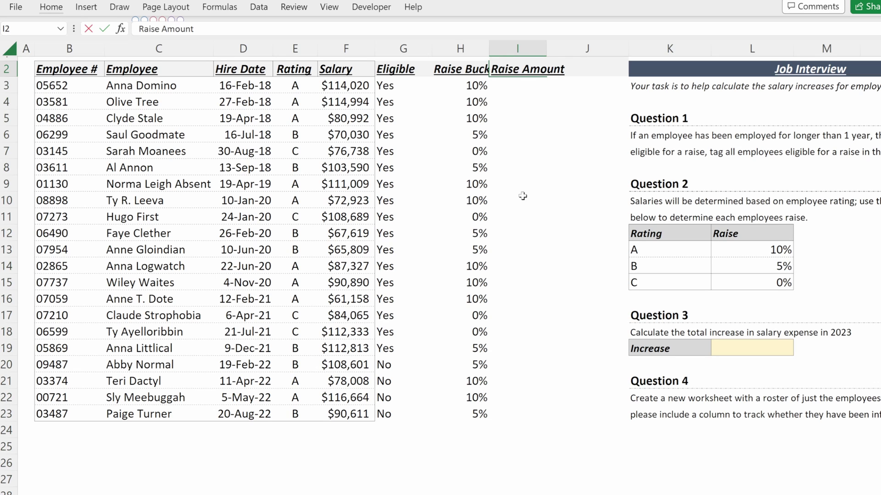
pyautogui.press('Return')
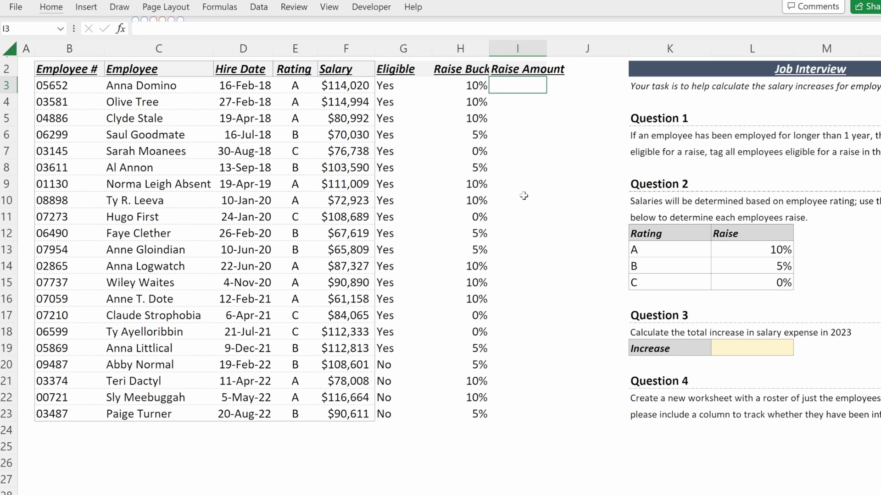
# Step: Enter =IF(G3="Yes",H3*F3,0) in I3
pyautogui.write('=if')
pyautogui.press('Tab')
pyautogui.press('Left')
pyautogui.press('Left')
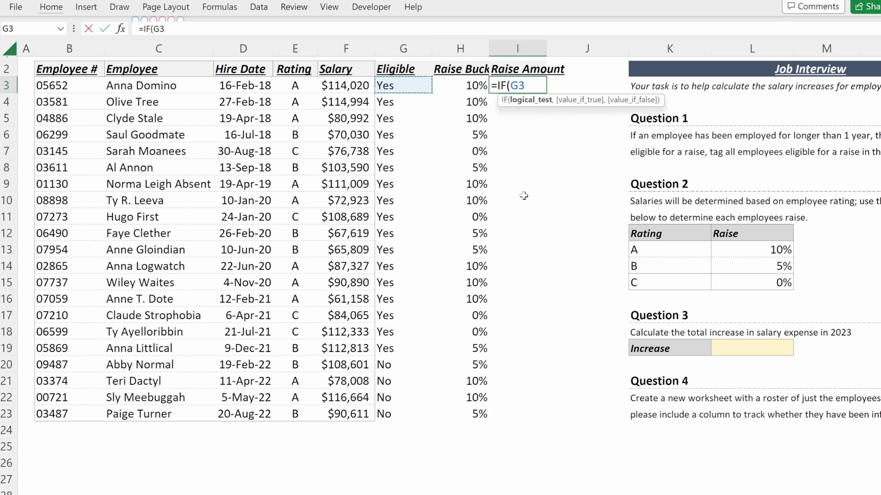
pyautogui.write('="Yes",')
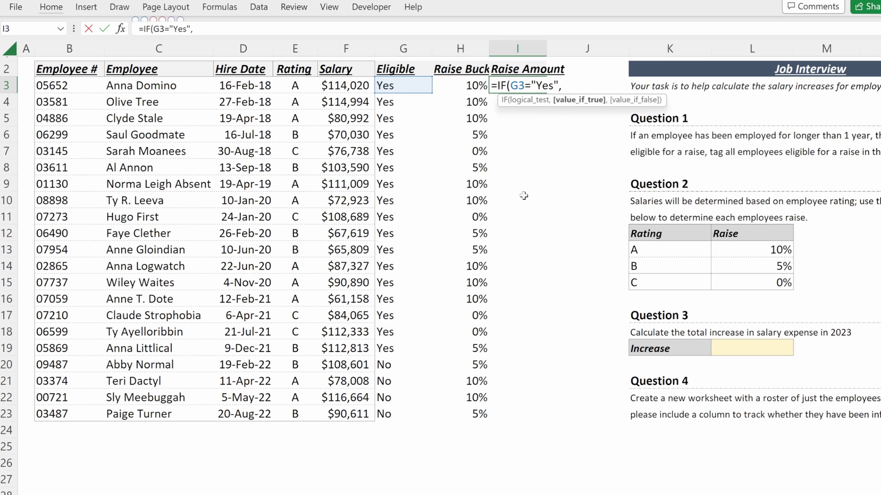
pyautogui.press('Left')
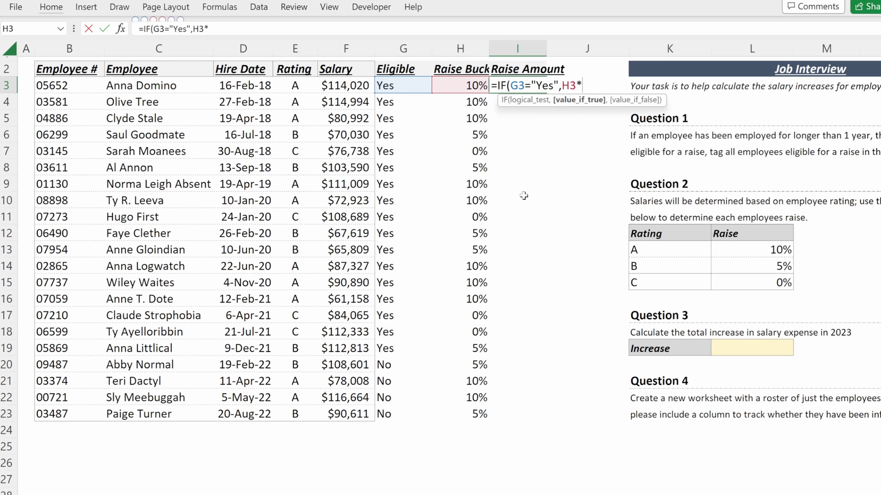
pyautogui.write('*')
pyautogui.press('Left')
pyautogui.press('Left')
pyautogui.press('Left')
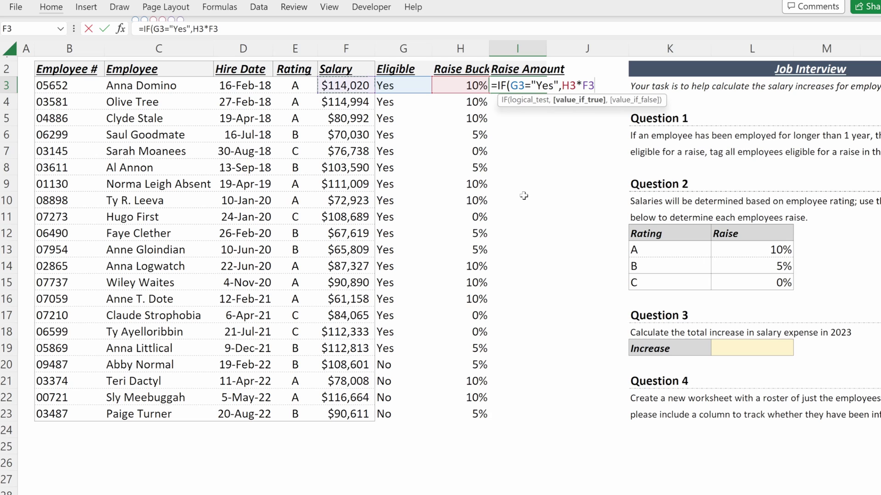
pyautogui.write(',')
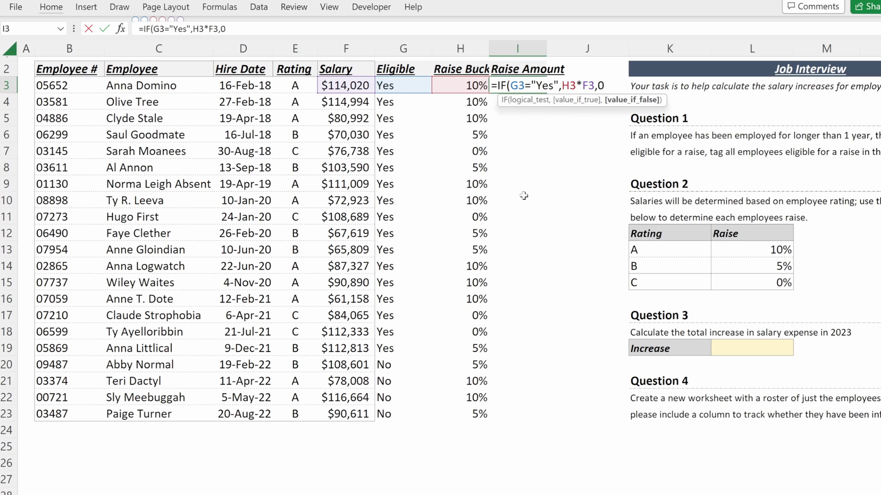
pyautogui.write('0')
pyautogui.press('Return')
# Step: Fill the raise formula down to I23 and check ineligible, C-rated and A-rated rows
pyautogui.press('Up')
pyautogui.hotkey('ctrl', 'shift', '4')
pyautogui.hotkey('ctrl', 'd')
pyautogui.hotkey('ctrl', 'Down')
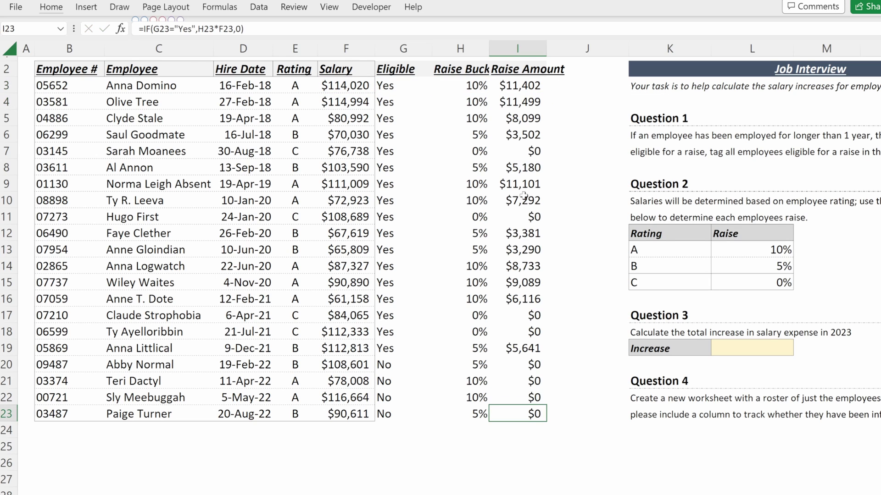
pyautogui.moveTo(516, 414); pyautogui.dragTo(106, 366)
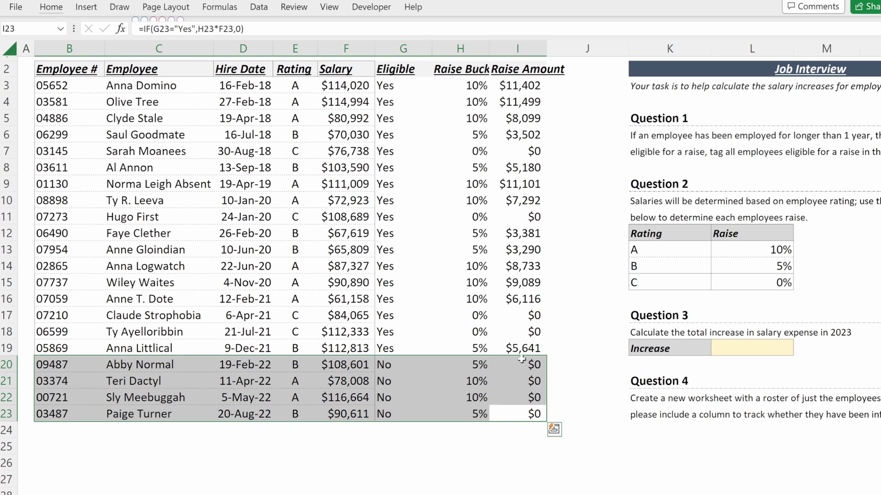
pyautogui.moveTo(518, 331); pyautogui.dragTo(54, 315)
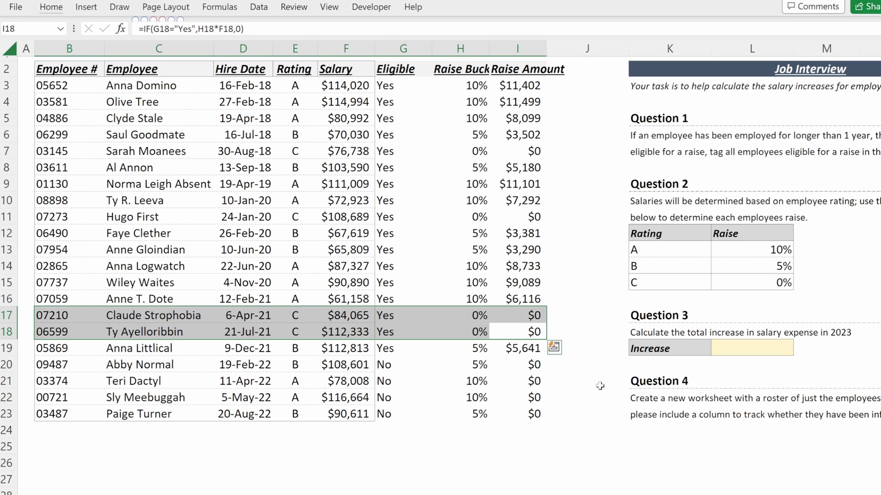
pyautogui.moveTo(517, 296); pyautogui.dragTo(139, 267)
# Step: Enter =SUM(I3:I23) in Increase cell L19, giving a $94,324 total
pyautogui.click(402, 194)
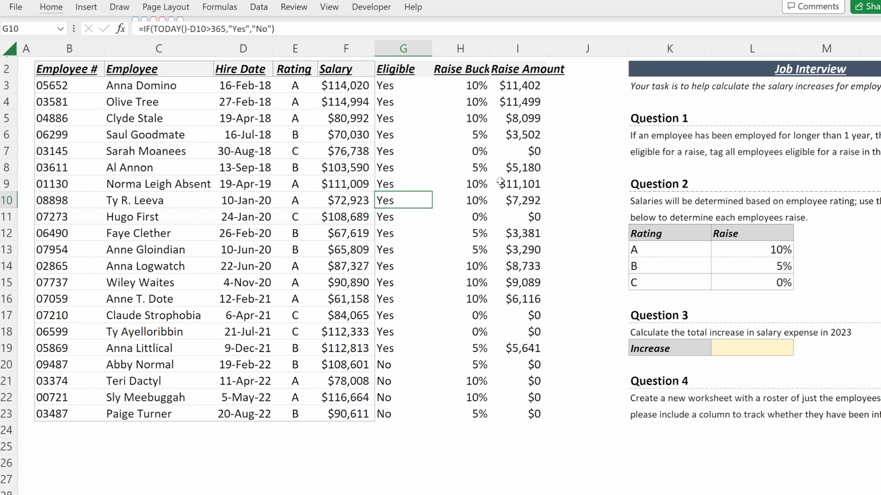
pyautogui.click(753, 349)
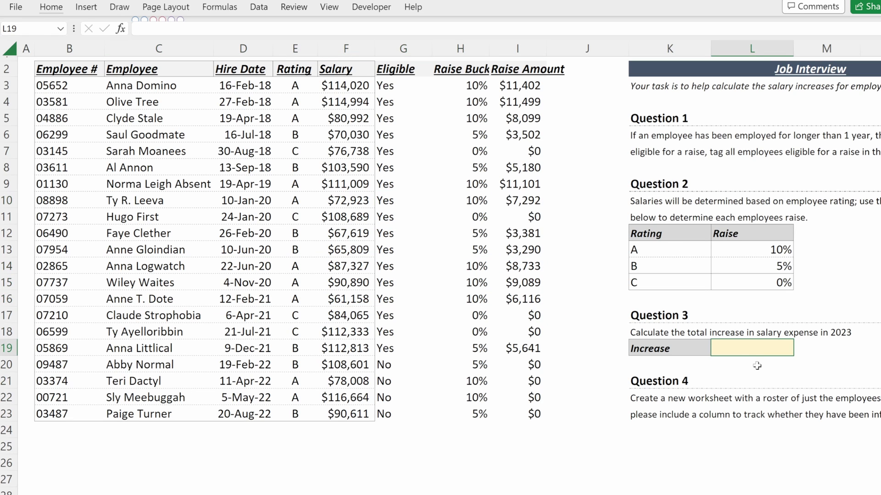
pyautogui.write('=sum')
pyautogui.press('Tab')
pyautogui.press('Left')
pyautogui.press('Left')
pyautogui.press('Left')
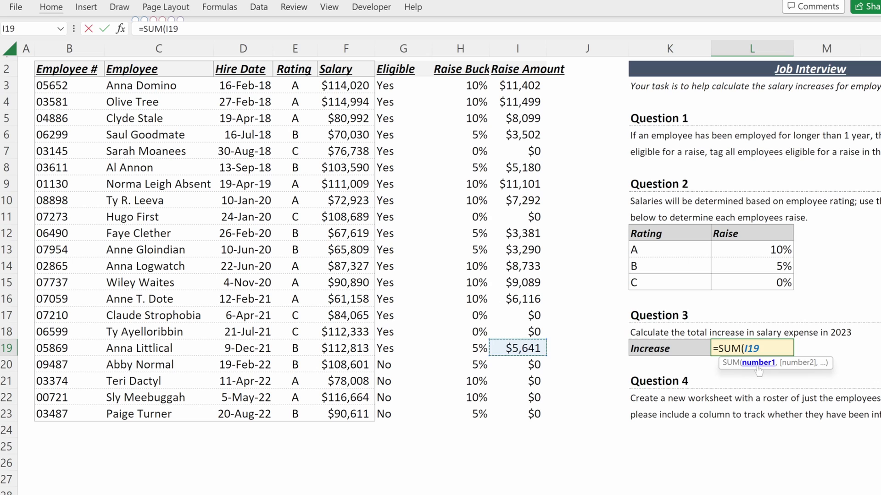
pyautogui.hotkey('ctrl', 'Down')
pyautogui.hotkey('ctrl', 'shift', 'Up')
pyautogui.hotkey('shift', 'Down')
pyautogui.press('Return')
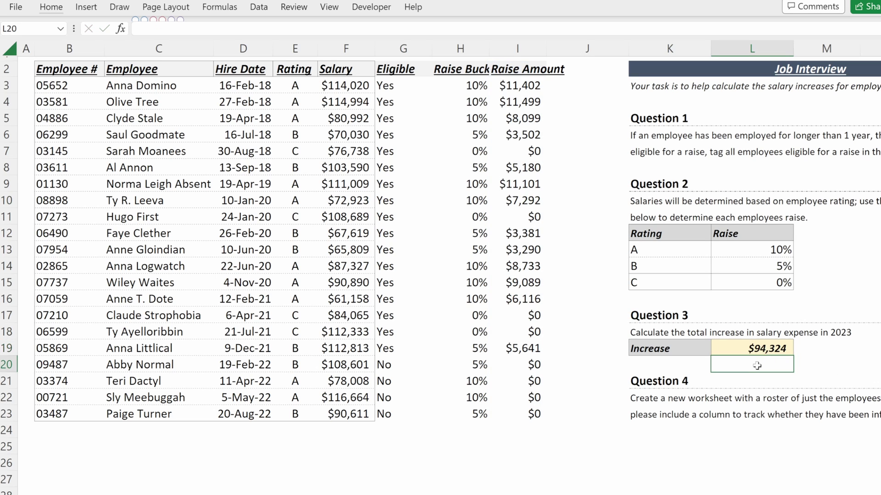
pyautogui.press('Up')
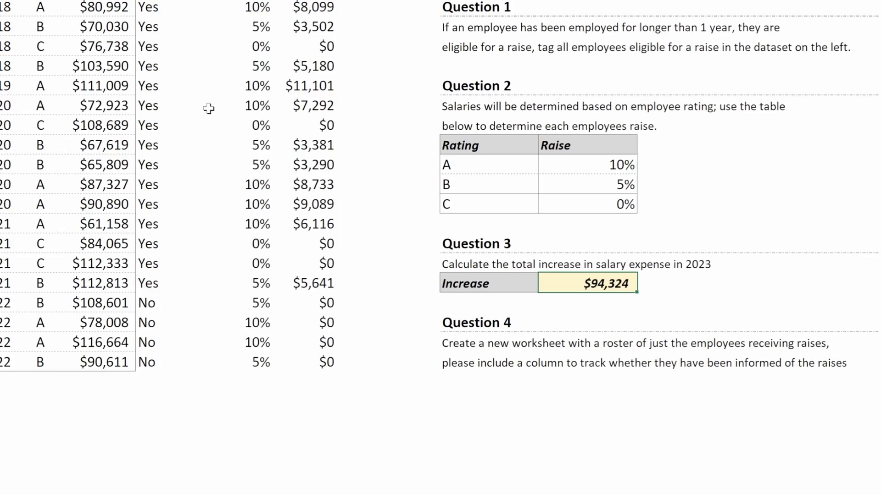
# Step: Add blank worksheet Sheet7, then return to the Job Interview sheet's Salary header
pyautogui.click(208, 108)
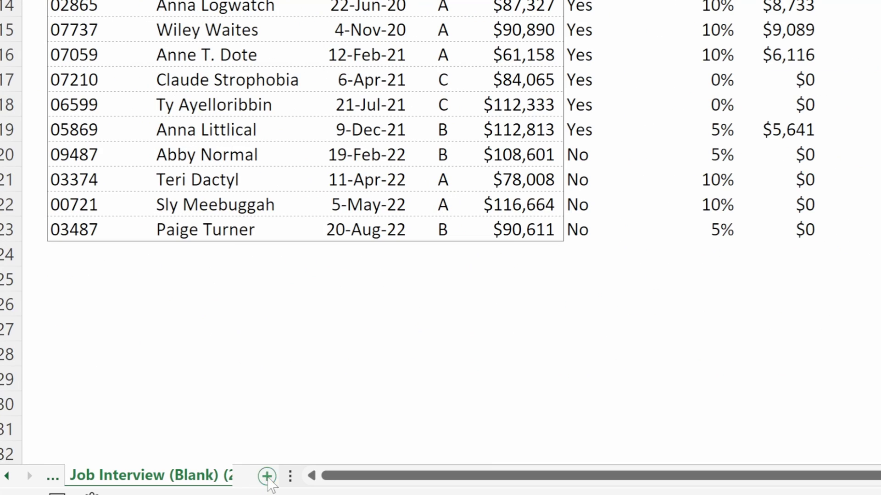
pyautogui.click(158, 494)
pyautogui.click(101, 491)
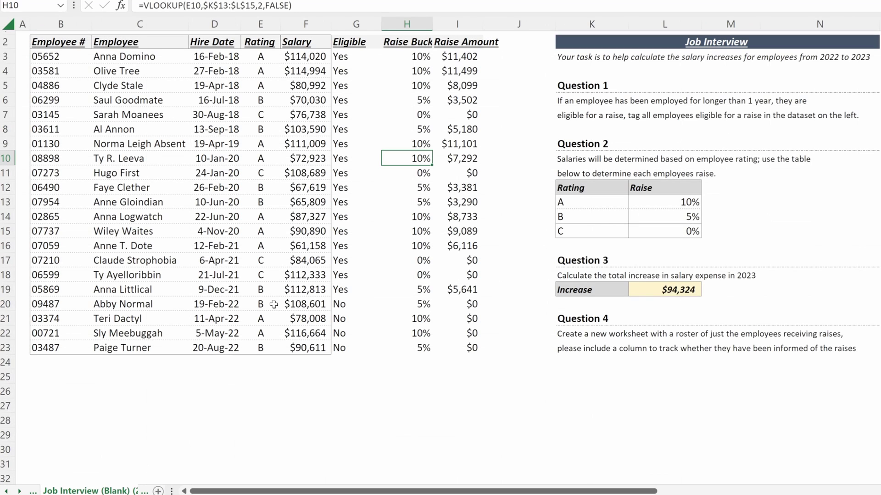
pyautogui.hotkey('ctrl', 'pageup')
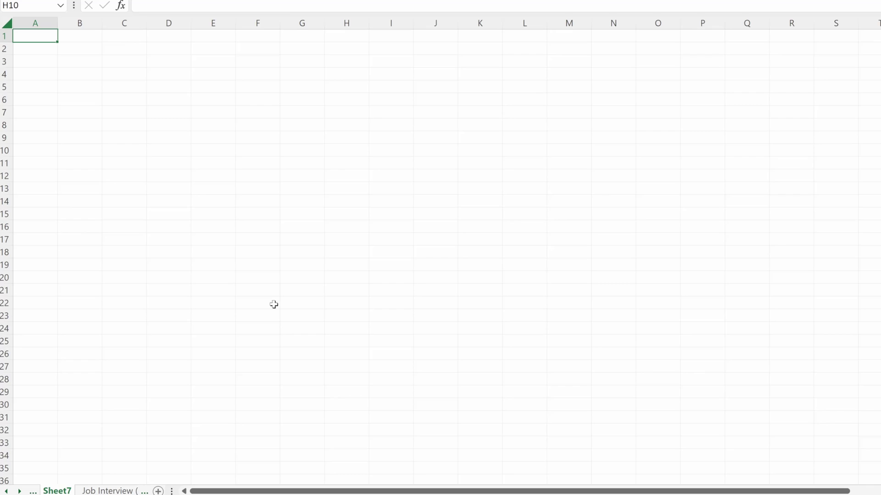
pyautogui.hotkey('ctrl', 'pagedown')
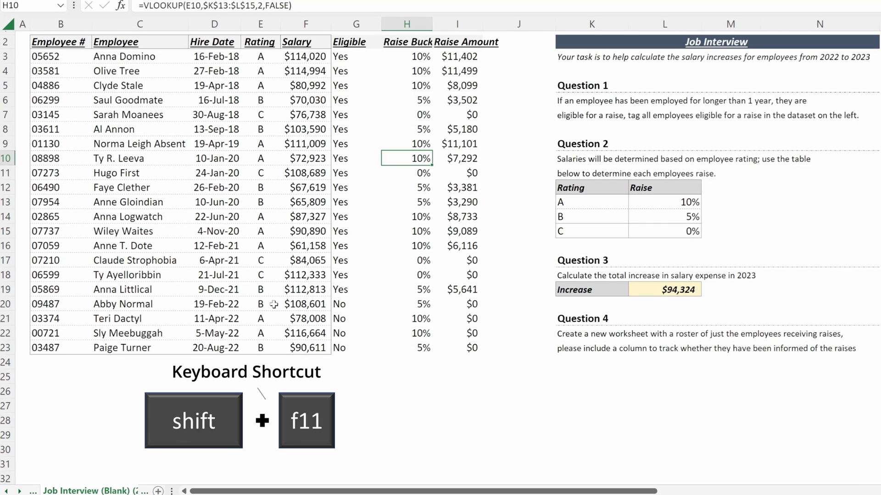
pyautogui.press('Left')
pyautogui.press('Left')
pyautogui.hotkey('ctrl', 'Up')
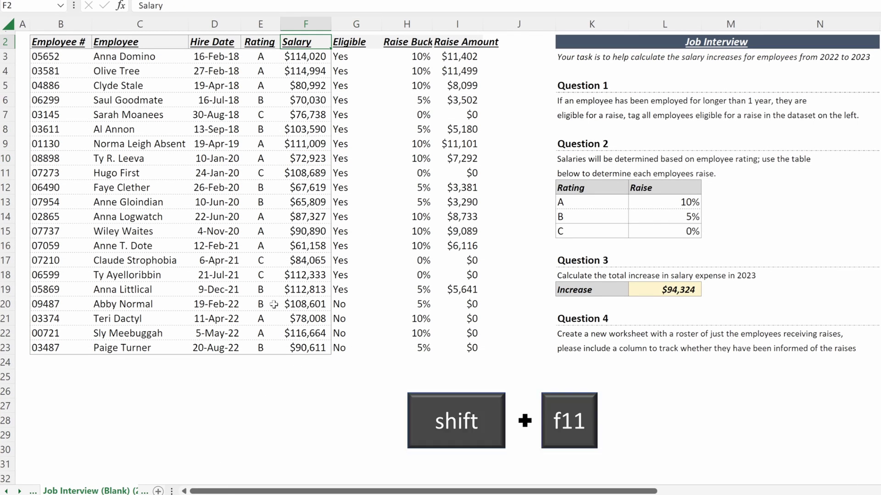
# Step: Filter the salary table's Raise Amount column to hide $0 rows
pyautogui.hotkey('ctrl', 'shift', 'l')
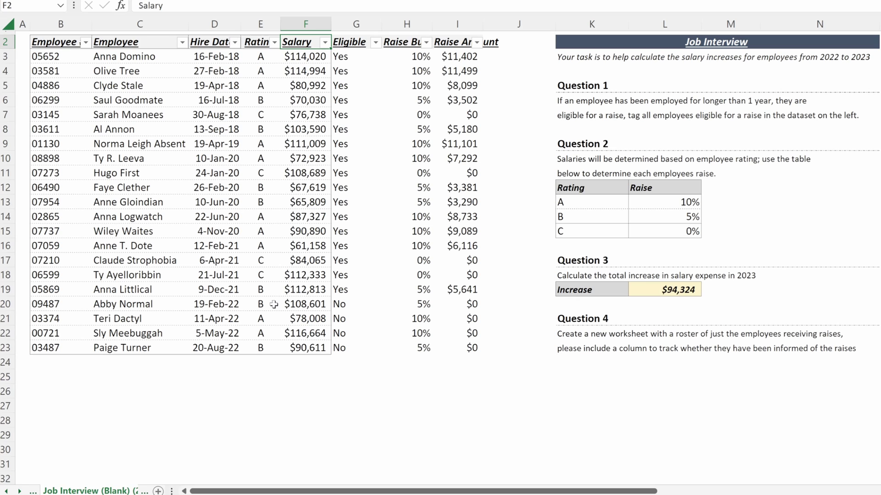
pyautogui.hotkey('alt', 'a')
pyautogui.press('t')
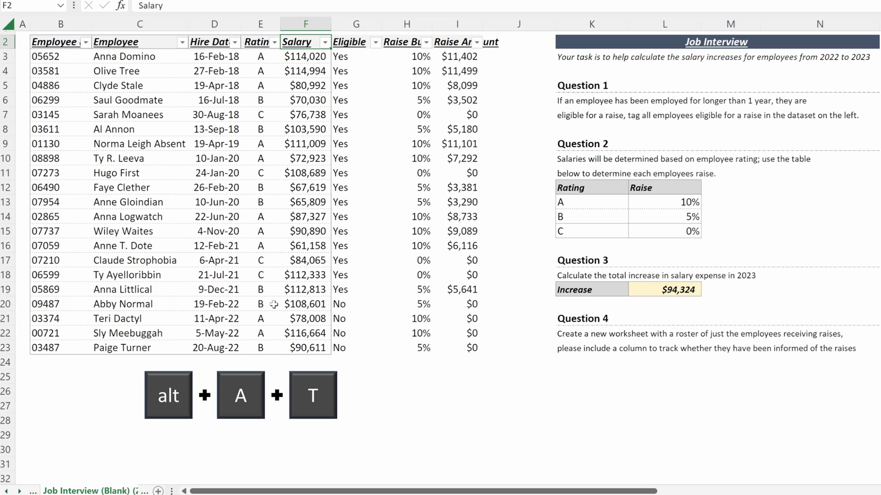
pyautogui.press('Left')
pyautogui.press('Right')
pyautogui.press('Right')
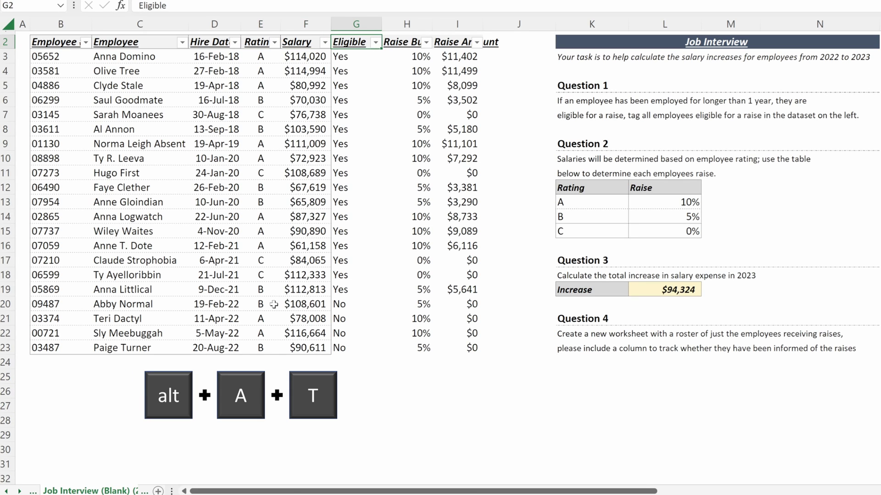
pyautogui.press('Right')
pyautogui.press('Right')
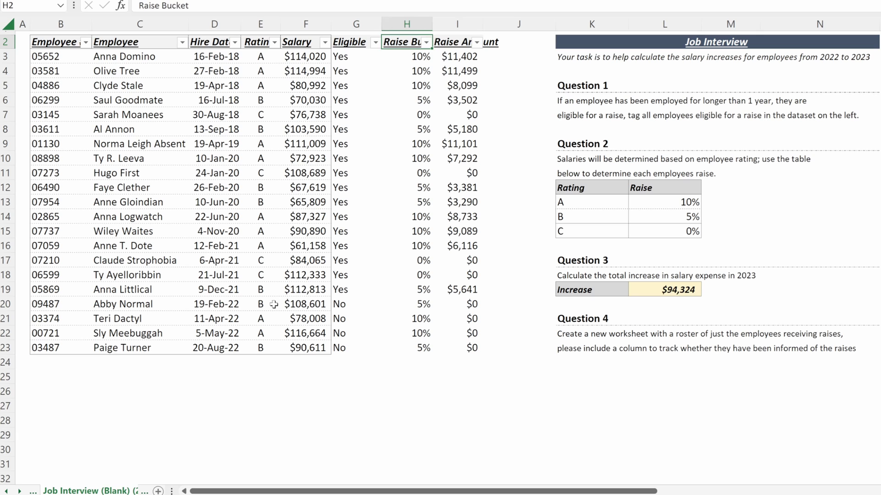
pyautogui.hotkey('alt', 'Down')
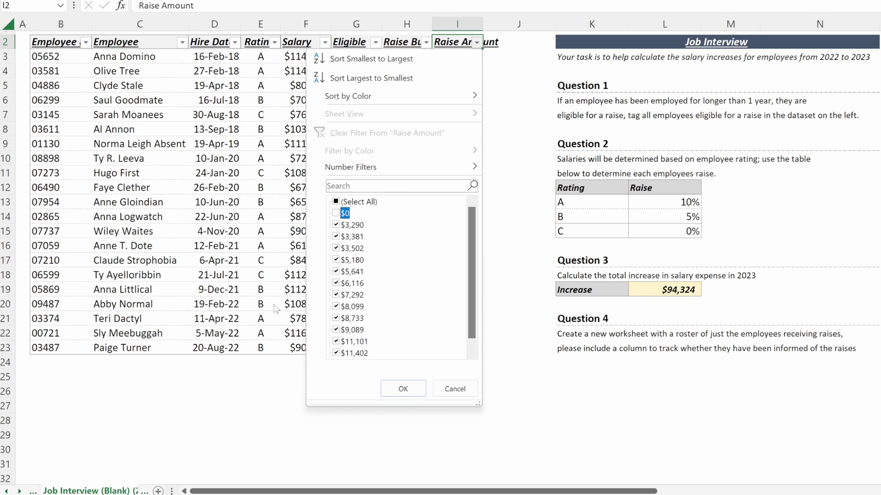
pyautogui.press('Return')
# Step: Copy only the visible rows of the 13 raise recipients
pyautogui.hotkey('ctrl', 'a')
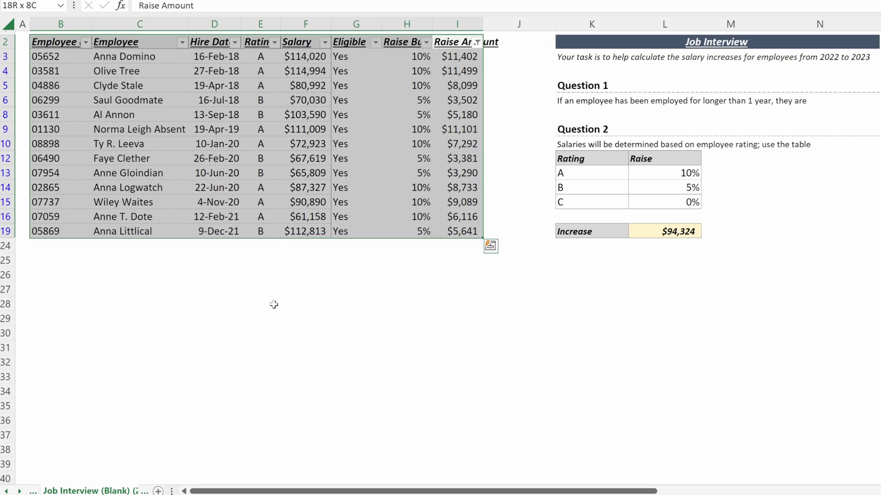
pyautogui.hotkey('alt', ';')
pyautogui.hotkey('ctrl', 'c')
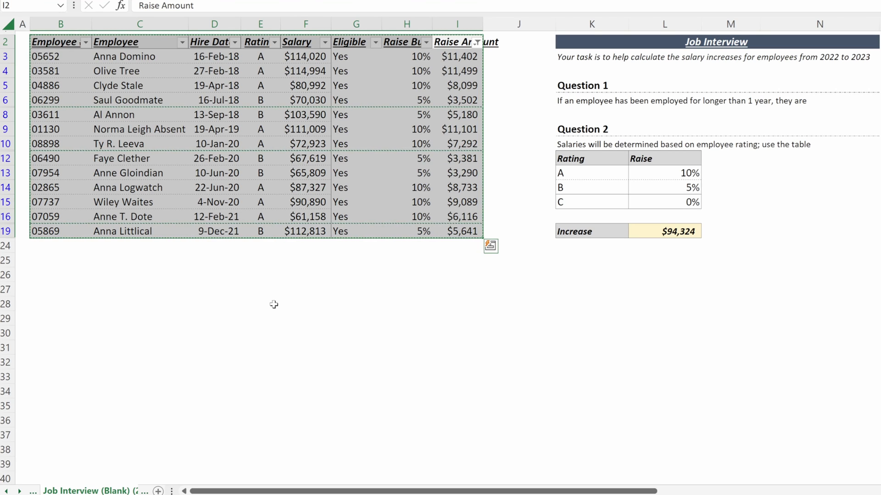
# Step: Paste the raise recipients into a new sheet and add an 'Informed' header in I1
pyautogui.hotkey('shift', 'F11')
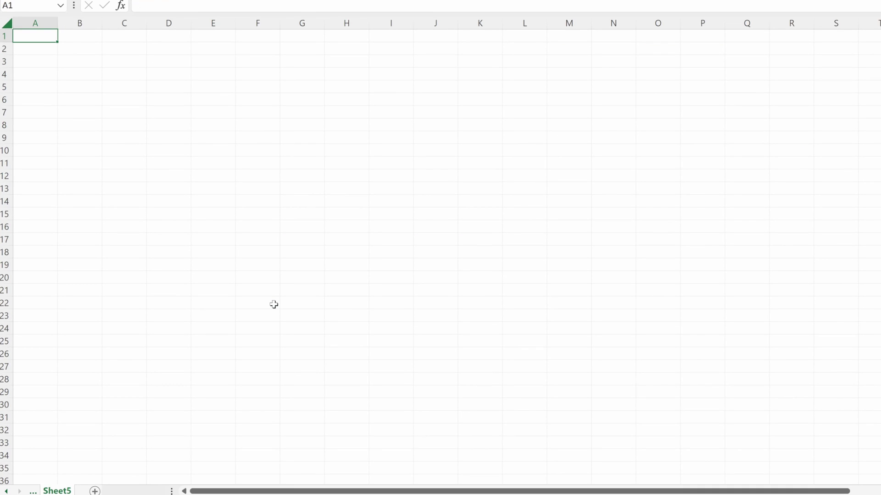
pyautogui.hotkey('ctrl', 'v')
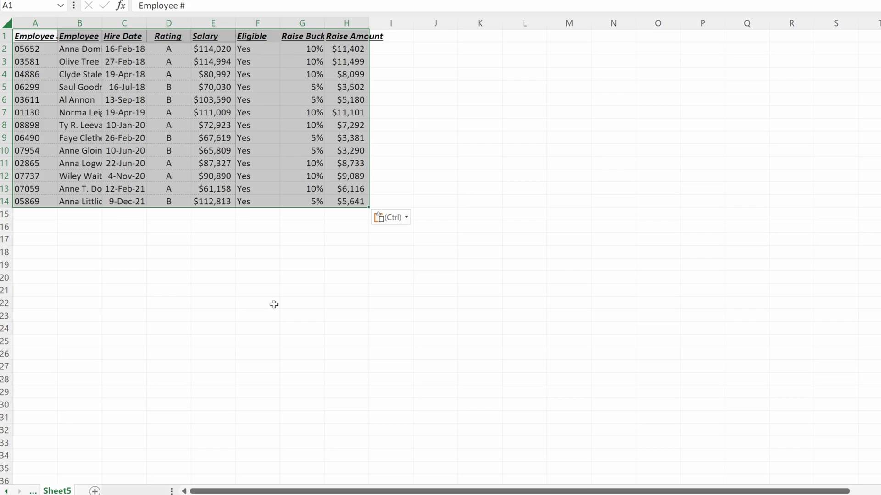
pyautogui.hotkey('ctrl', 'Right')
pyautogui.press('Right')
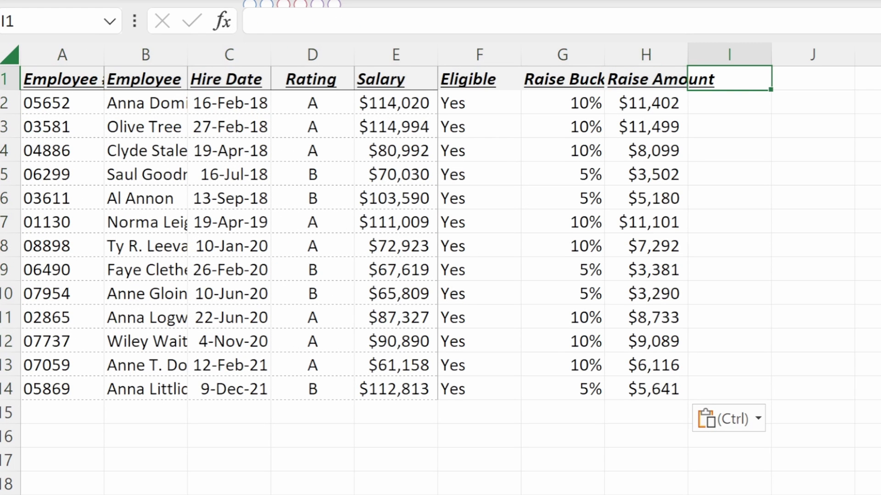
pyautogui.write('Informed')
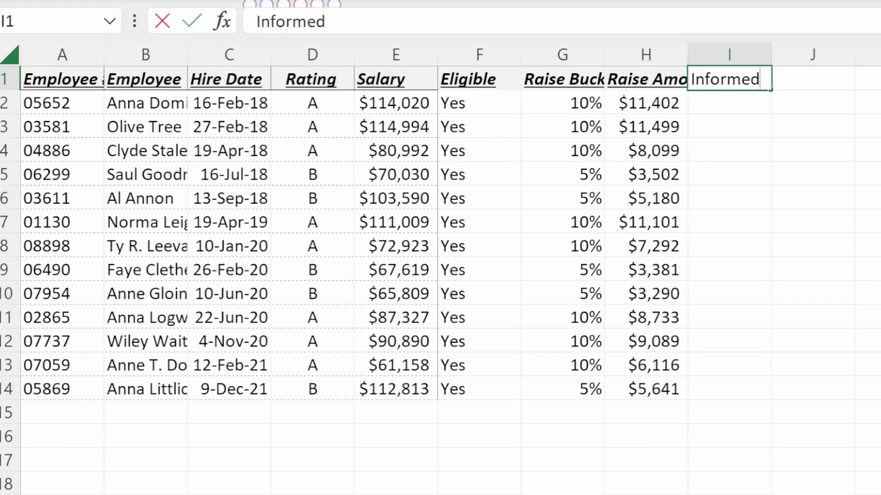
pyautogui.press('Return')
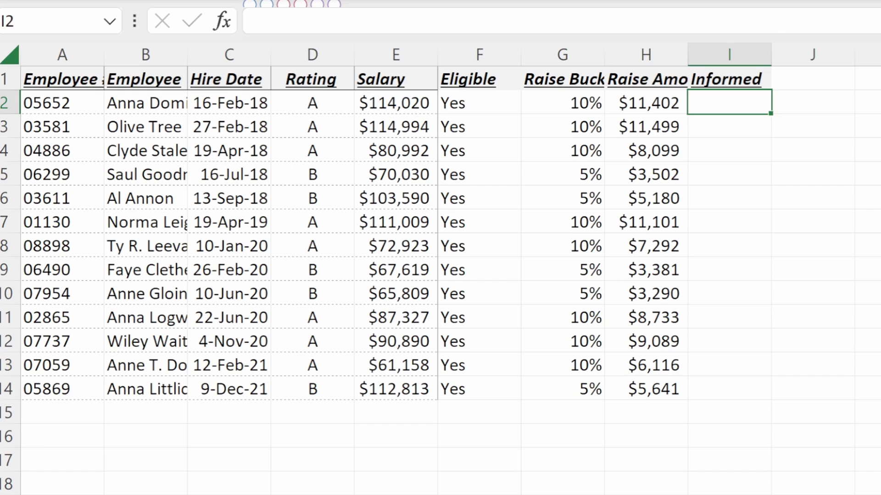
# Step: Select Informed cells I2:I14 and shade them light yellow
pyautogui.press('Left')
pyautogui.hotkey('ctrl', 'Down')
pyautogui.press('Right')
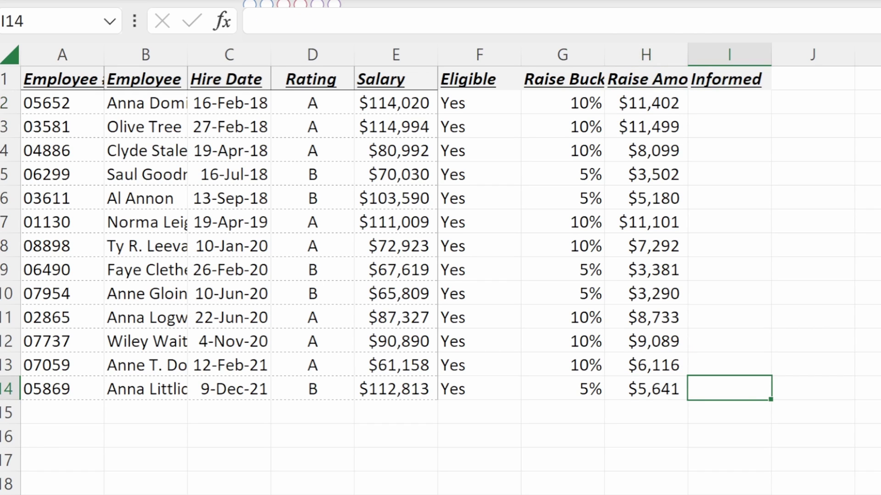
pyautogui.hotkey('ctrl', 'shift', 'Up')
pyautogui.hotkey('shift', 'Down')
pyautogui.press('Up')
pyautogui.press('Up')
pyautogui.press('Up')
pyautogui.press('Up')
pyautogui.press('Up')
pyautogui.press('Up')
pyautogui.press('Up')
pyautogui.press('Up')
pyautogui.press('Up')
pyautogui.press('Up')
pyautogui.press('Up')
pyautogui.press('Up')
pyautogui.press('Up')
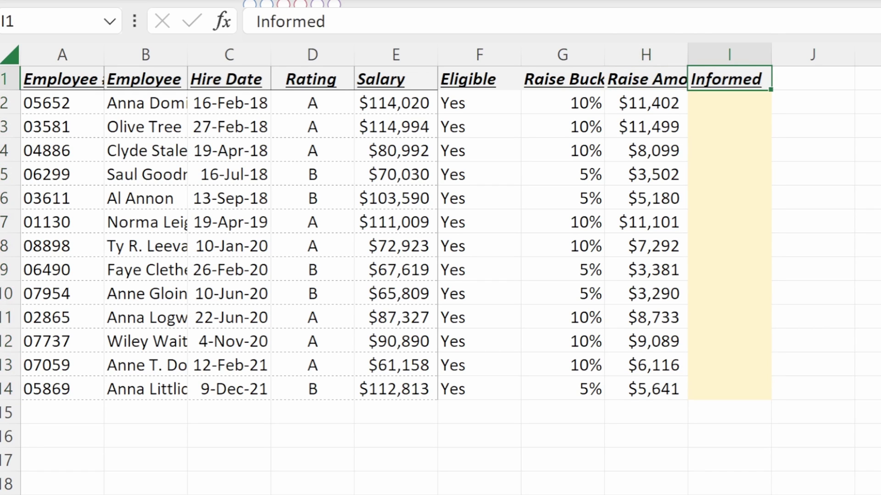
pyautogui.press('Down')
pyautogui.press('Down')
pyautogui.press('Down')
pyautogui.press('Down')
pyautogui.press('Down')
pyautogui.press('Down')
pyautogui.press('Down')
pyautogui.press('Down')
pyautogui.press('Down')
pyautogui.press('Down')
pyautogui.press('Down')
pyautogui.press('Down')
pyautogui.press('Down')
pyautogui.hotkey('ctrl', 'shift', 'Up')
pyautogui.hotkey('shift', 'Down')
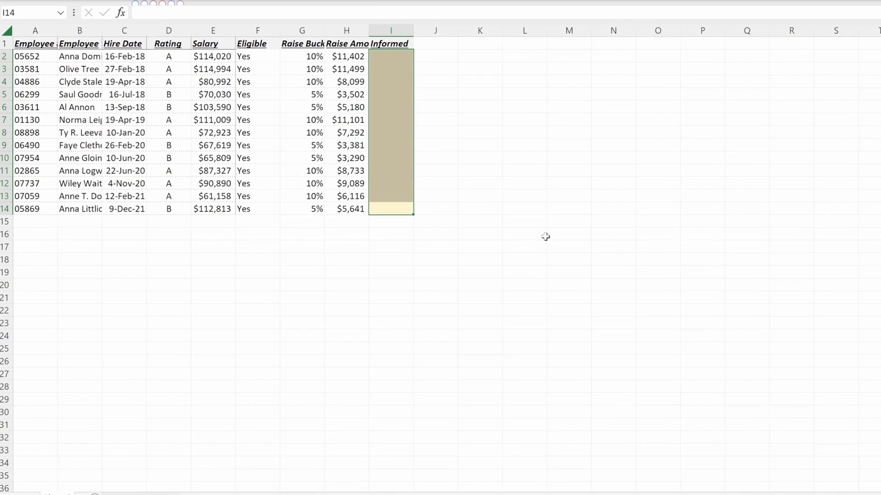
# Step: Start an Equal To highlight rule for Informed cells matching 'Yes' with a custom format
pyautogui.click(51, 0)
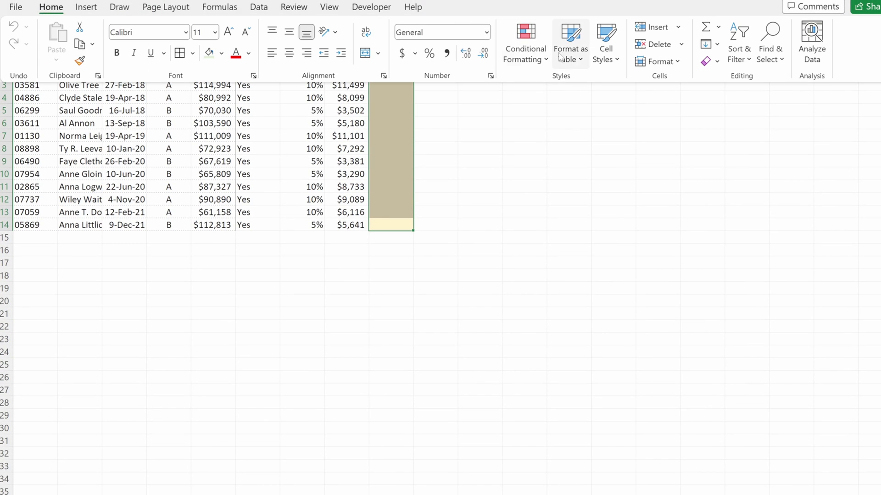
pyautogui.click(526, 51)
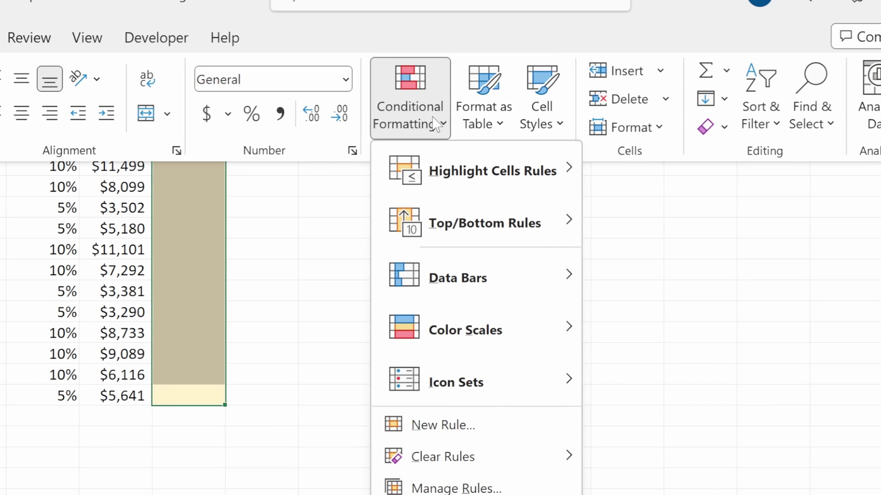
pyautogui.moveTo(626, 98)
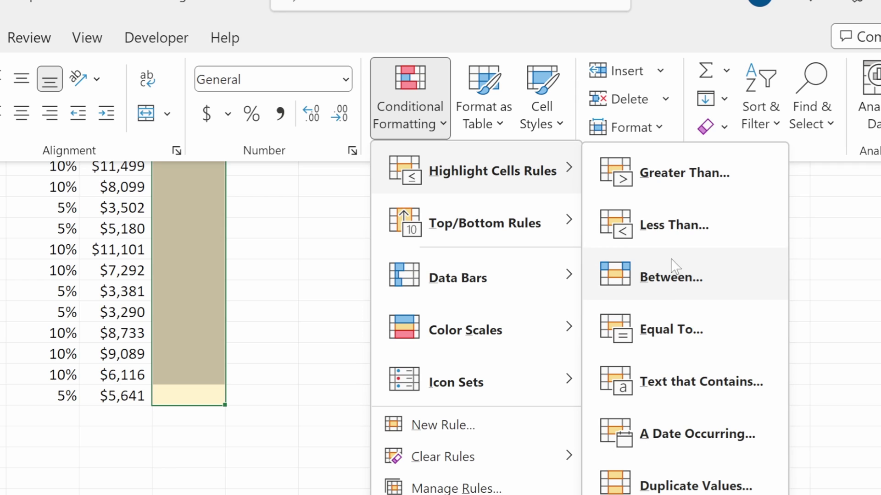
pyautogui.click(672, 329)
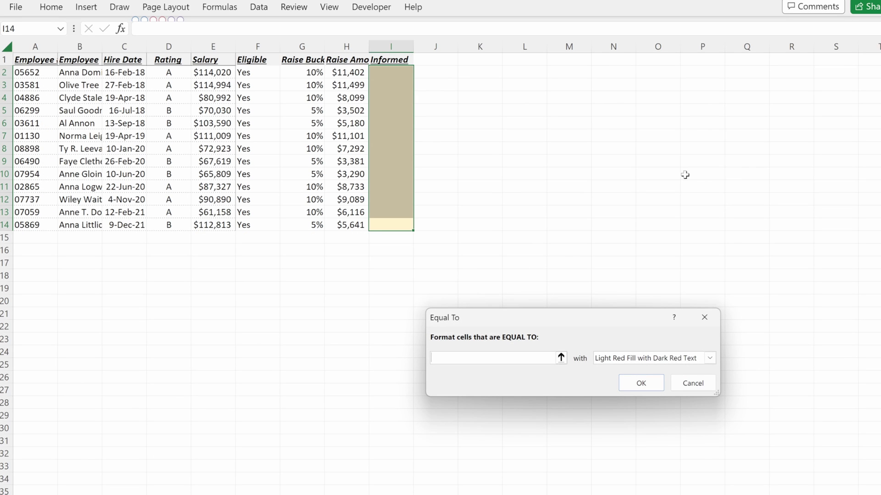
pyautogui.write('es')
pyautogui.click(709, 358)
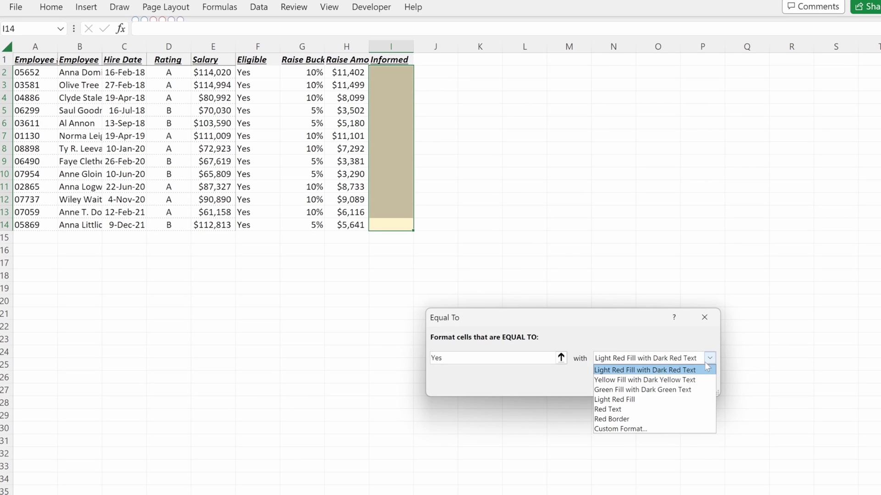
pyautogui.click(610, 428)
# Step: Set the rule's custom font format to grey italic text
pyautogui.click(540, 171)
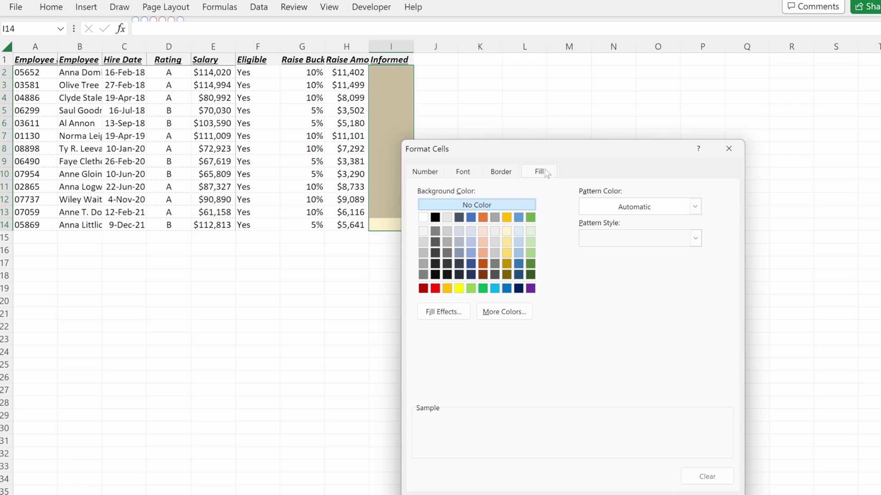
pyautogui.click(464, 172)
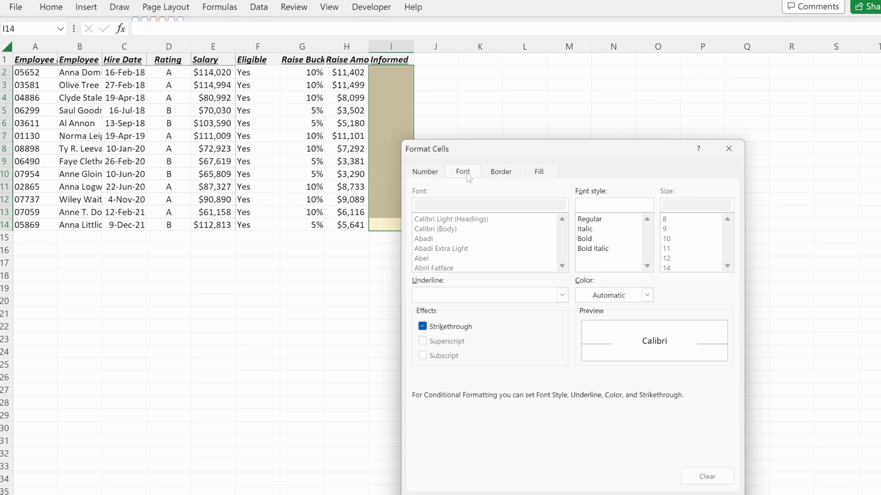
pyautogui.click(590, 229)
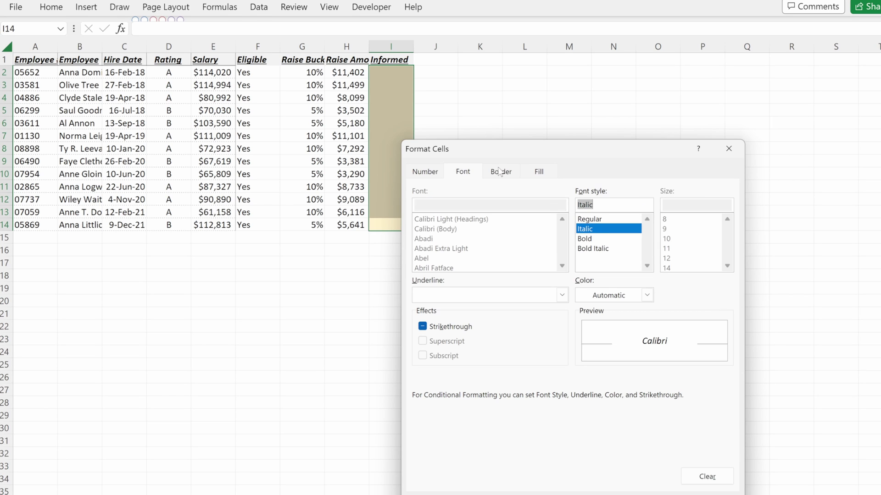
pyautogui.click(646, 295)
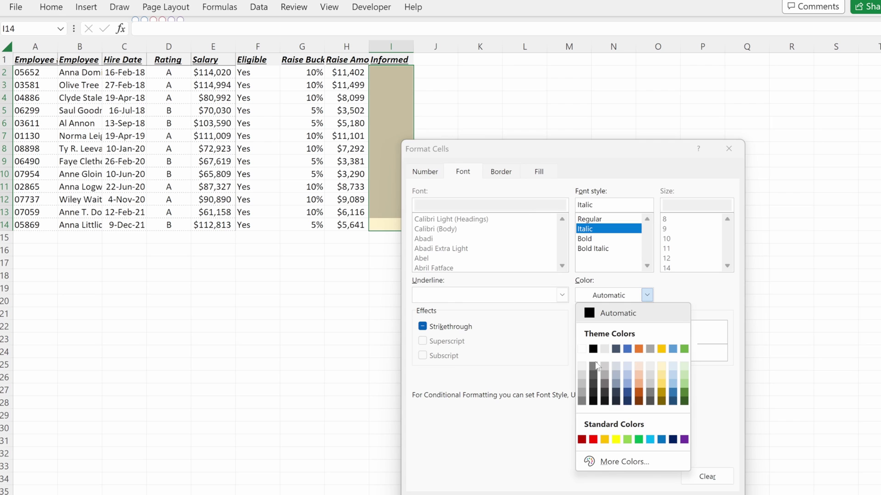
pyautogui.click(593, 374)
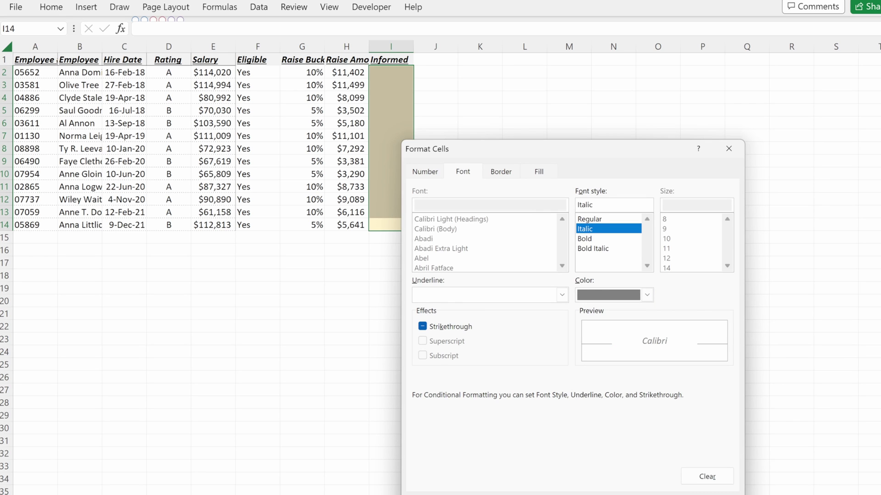
# Step: Confirm the grey italic rule and enter 'Yes' in Informed cells I3–I5 and I8–I10
pyautogui.press('Return')
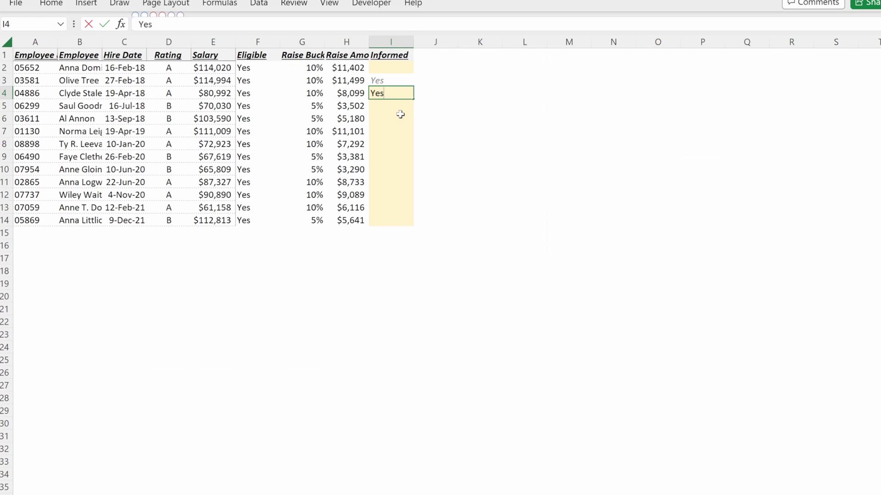
pyautogui.press('Return')
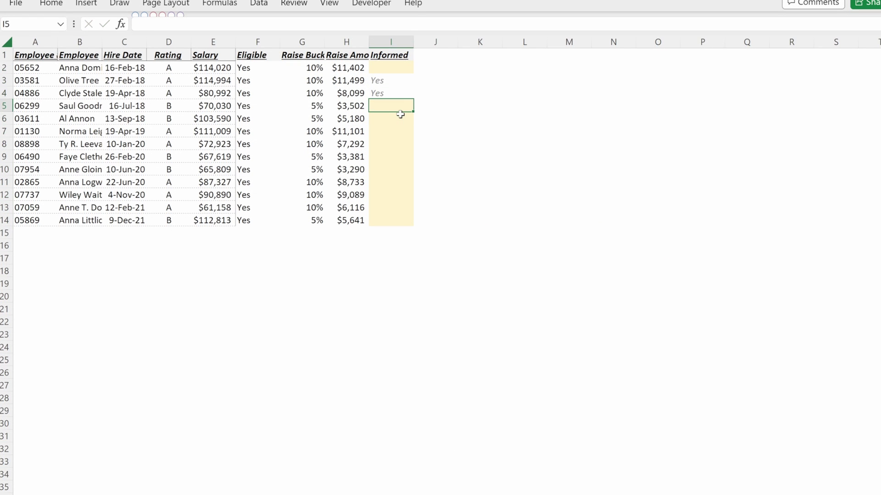
pyautogui.write('Yes')
pyautogui.press('Return')
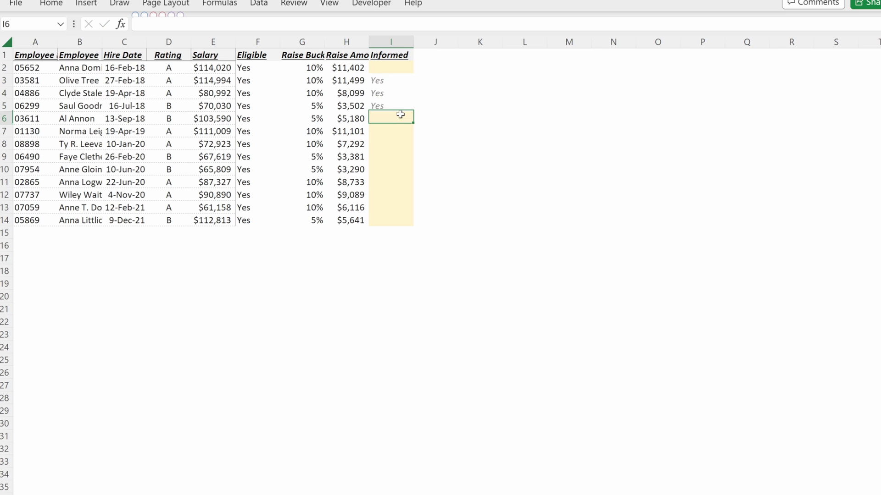
pyautogui.press('Down')
pyautogui.press('Down')
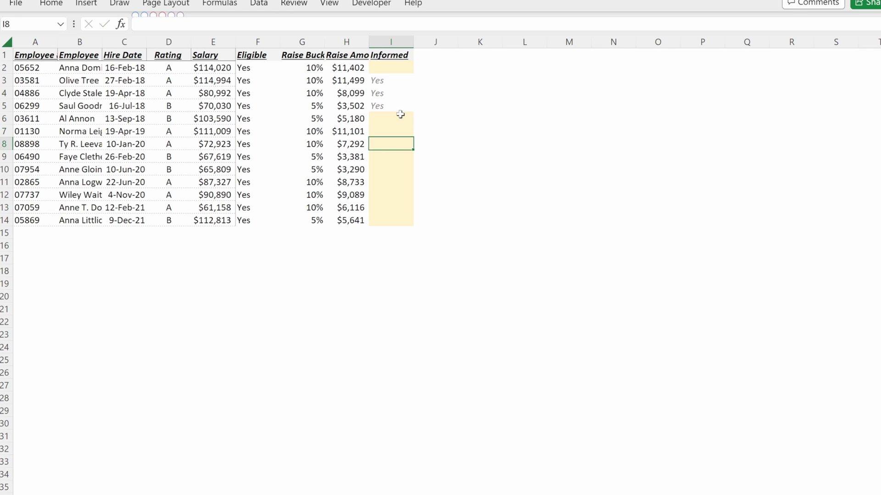
pyautogui.write('Yes')
pyautogui.press('Return')
pyautogui.press('Up')
pyautogui.hotkey('shift', 'Down')
pyautogui.hotkey('shift', 'Down')
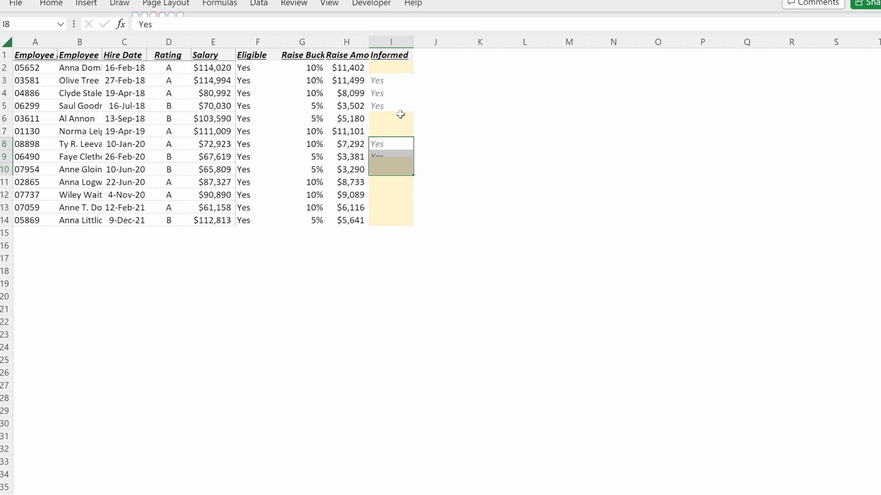
pyautogui.hotkey('ctrl', 'd')
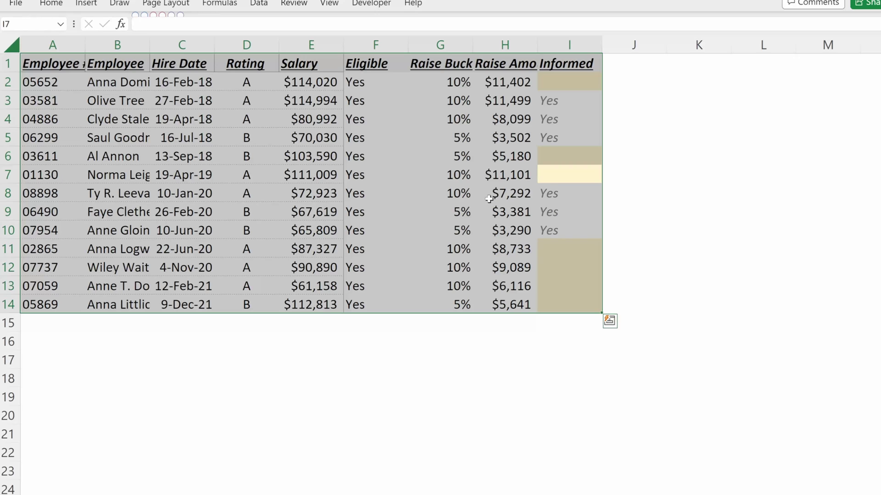
# Step: AutoFit roster columns A–I to their contents with Alt+H,O,I
pyautogui.hotkey('alt', 'h')
pyautogui.press('o')
pyautogui.press('i')
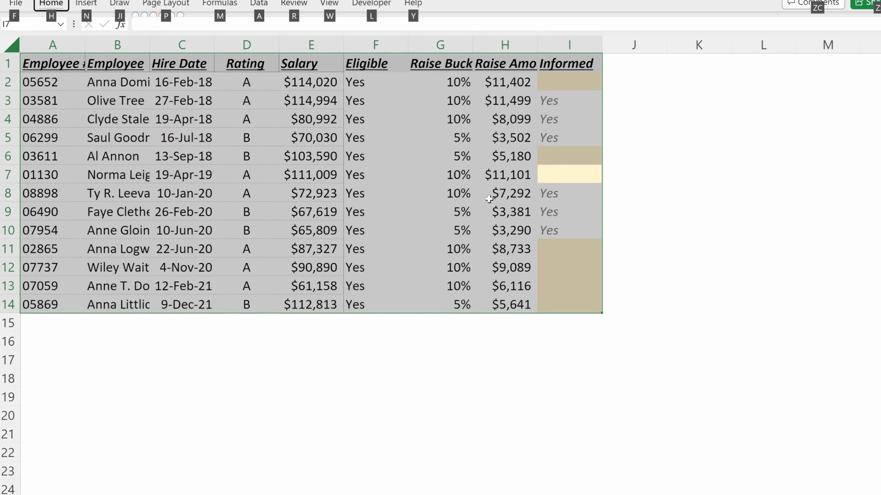
# Step: Select A2:I14 and choose inside horizontal borders in Format Cells
pyautogui.click(478, 179)
pyautogui.moveTo(45, 81); pyautogui.dragTo(682, 304)
pyautogui.hotkey('ctrl', '1')
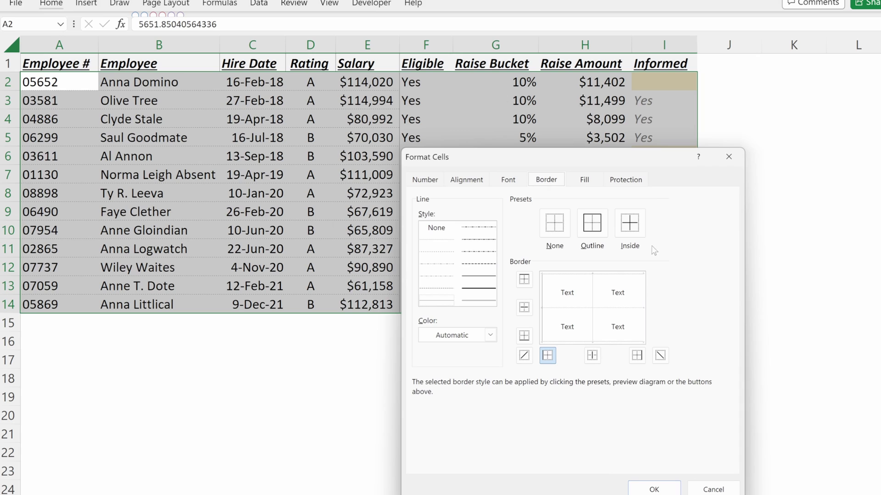
pyautogui.press('Tab')
pyautogui.press('Down')
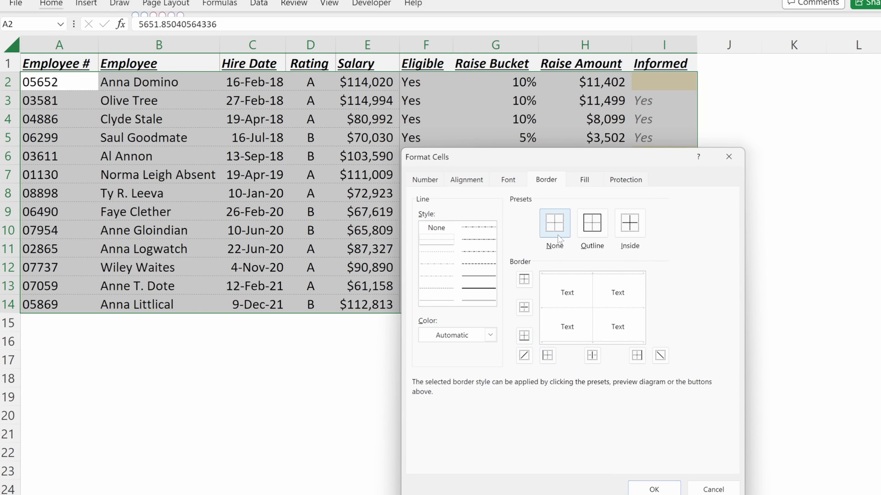
pyautogui.click(524, 307)
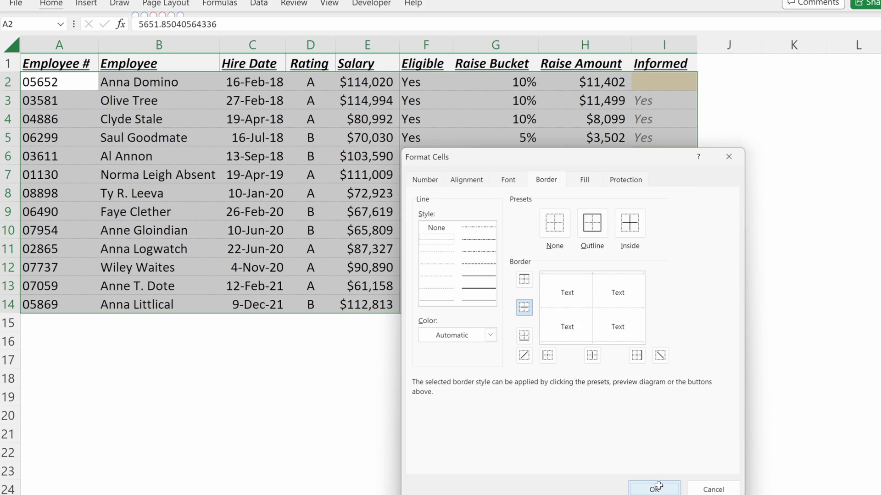